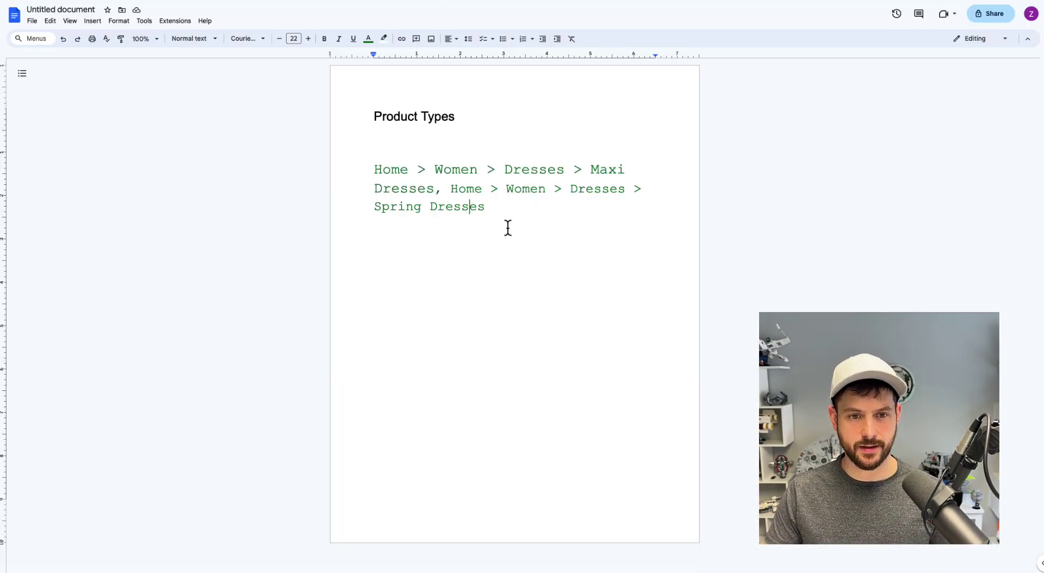
- Put the cursor at the end of the breadcrumb example in the document
left_click(514, 227)
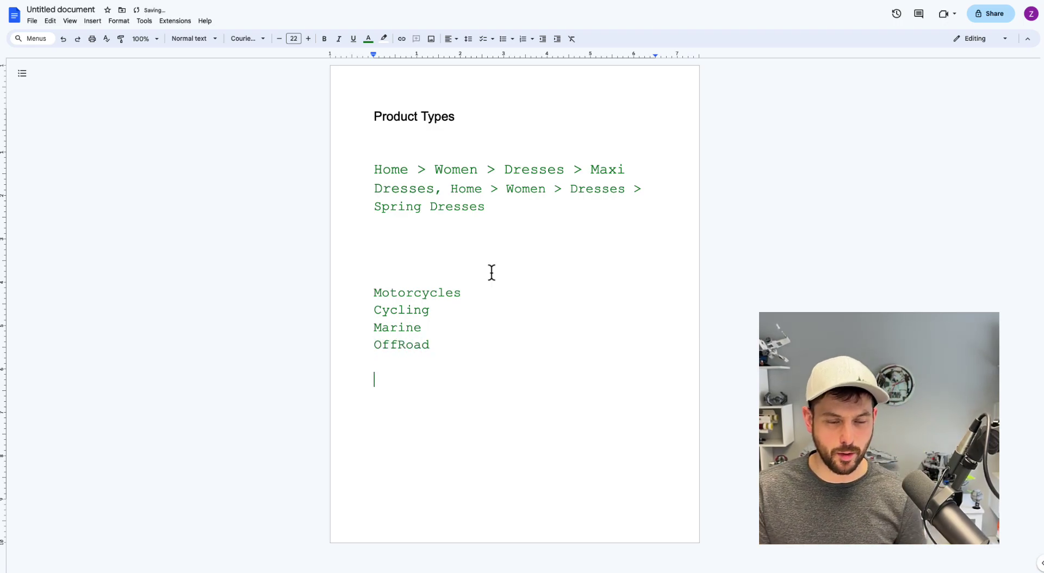
mouse_move(372, 292)
left_mouse_down()
mouse_move(479, 345)
mouse_move(381, 300)
left_mouse_up()
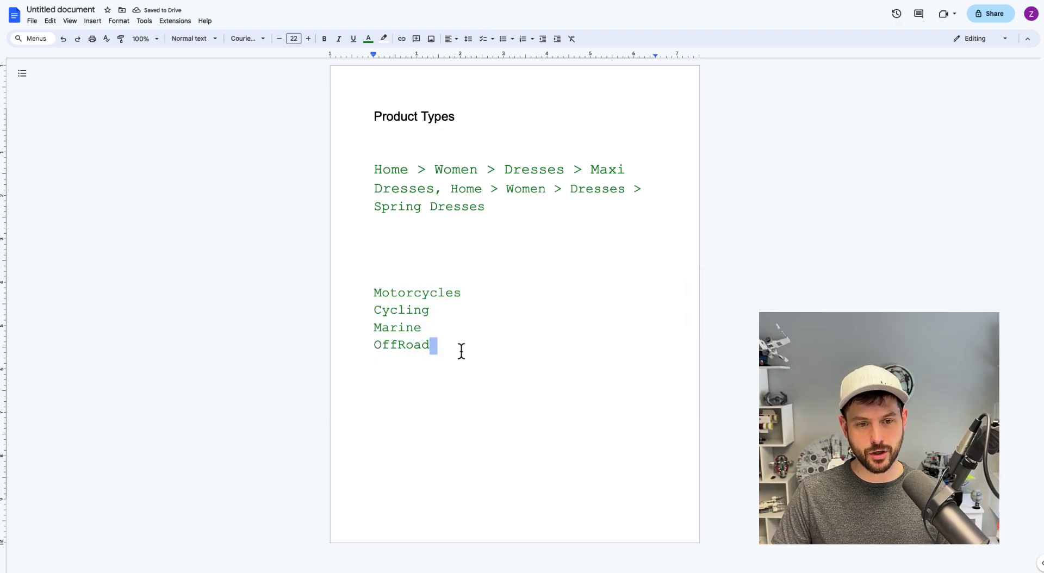
left_click(391, 280)
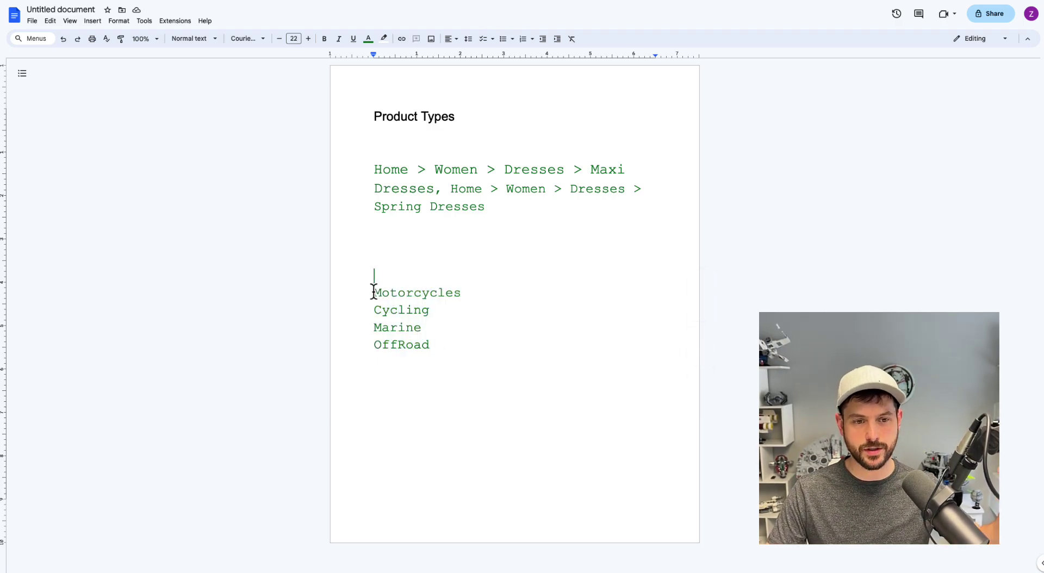
left_click_drag(374, 292, 459, 346)
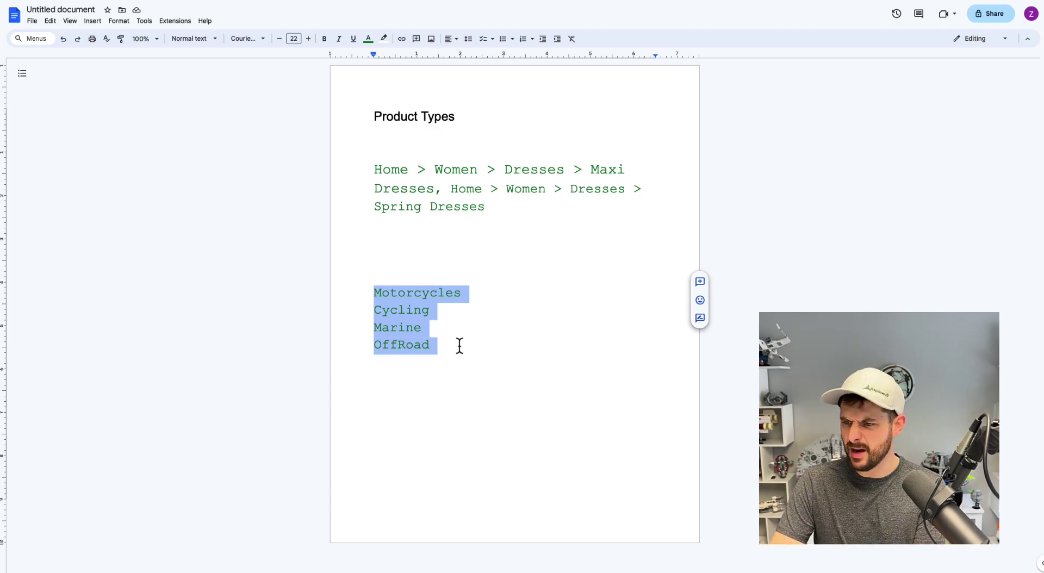
left_click(459, 346)
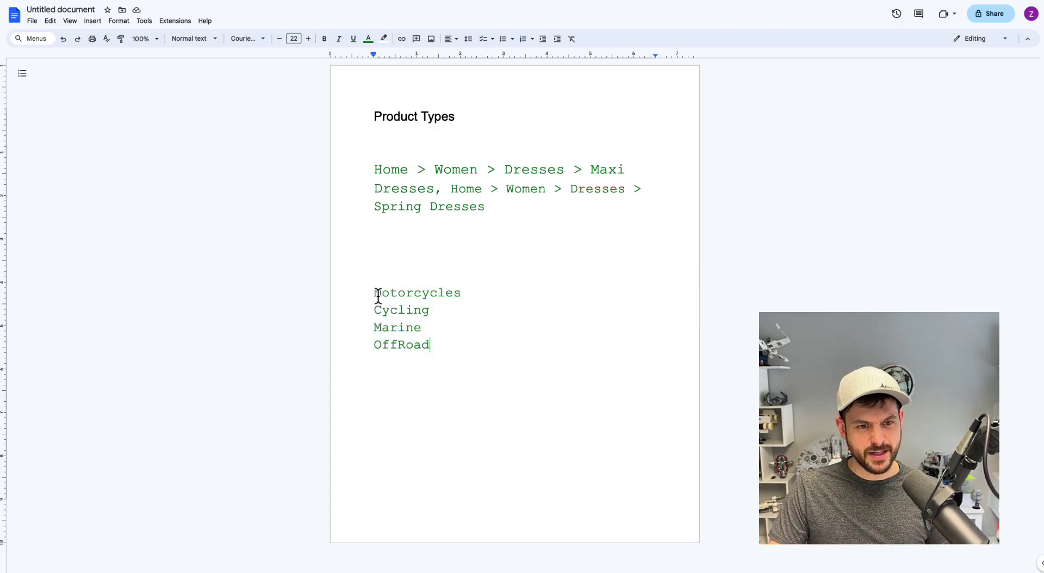
mouse_move(376, 292)
left_mouse_down()
mouse_move(436, 343)
mouse_move(371, 293)
left_mouse_up()
left_click(450, 344)
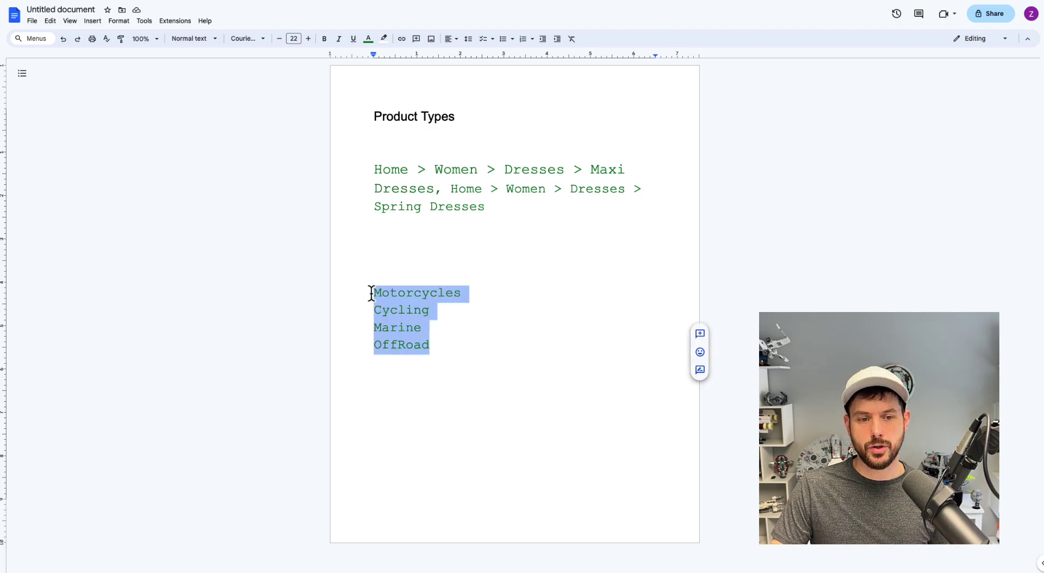
left_click(414, 282)
left_click_drag(373, 290, 435, 342)
left_click(444, 344)
key("shift+Right")
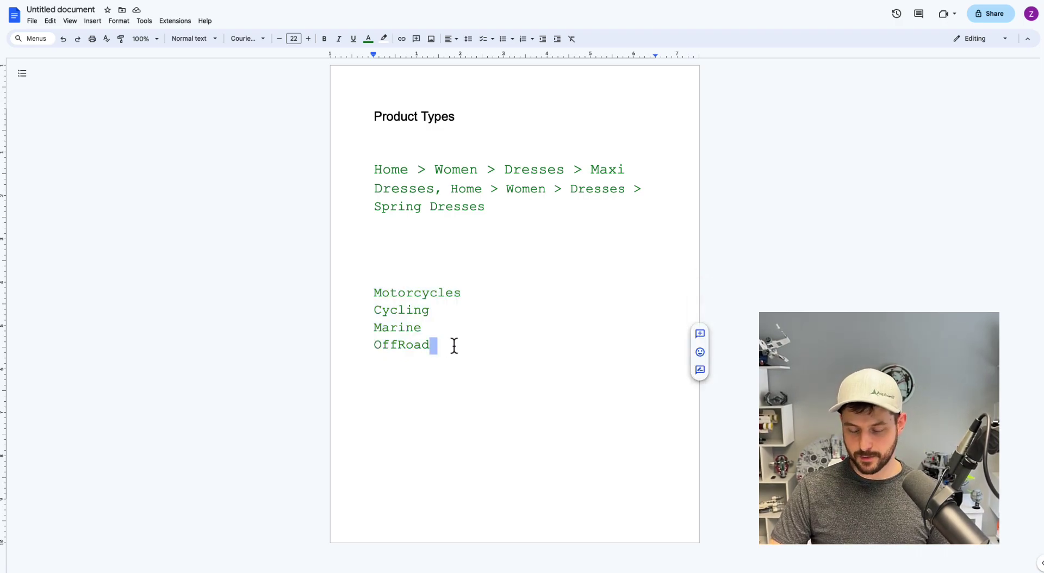
key("Return")
key("Return")
key("Return")
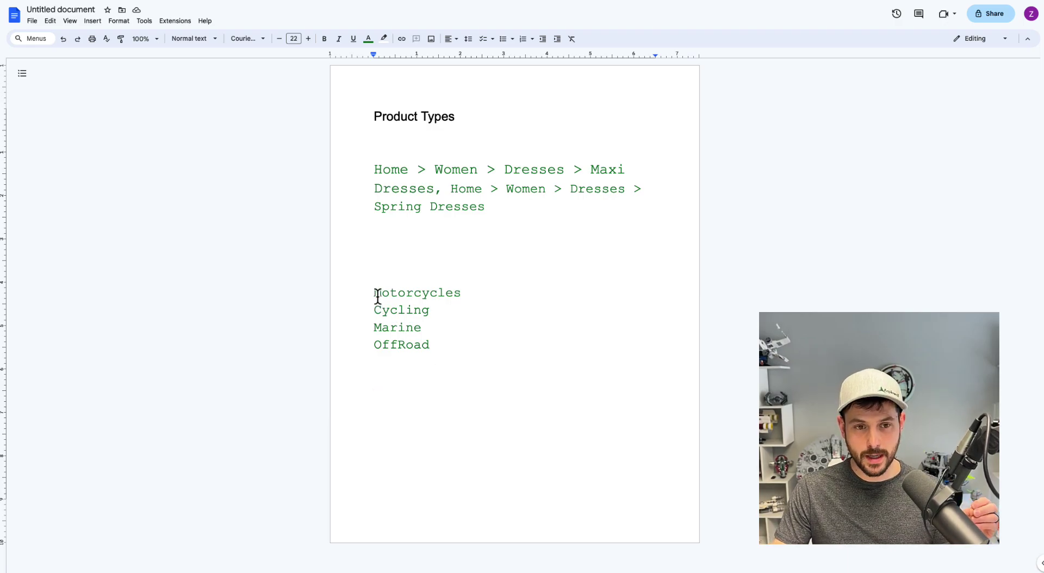
left_click_drag(374, 293, 448, 343)
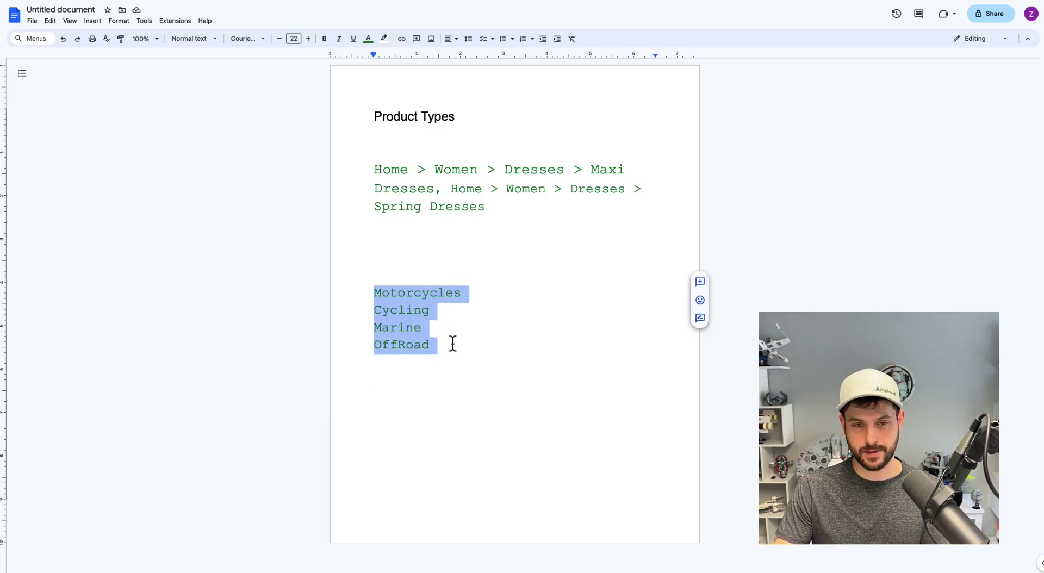
left_click(452, 344)
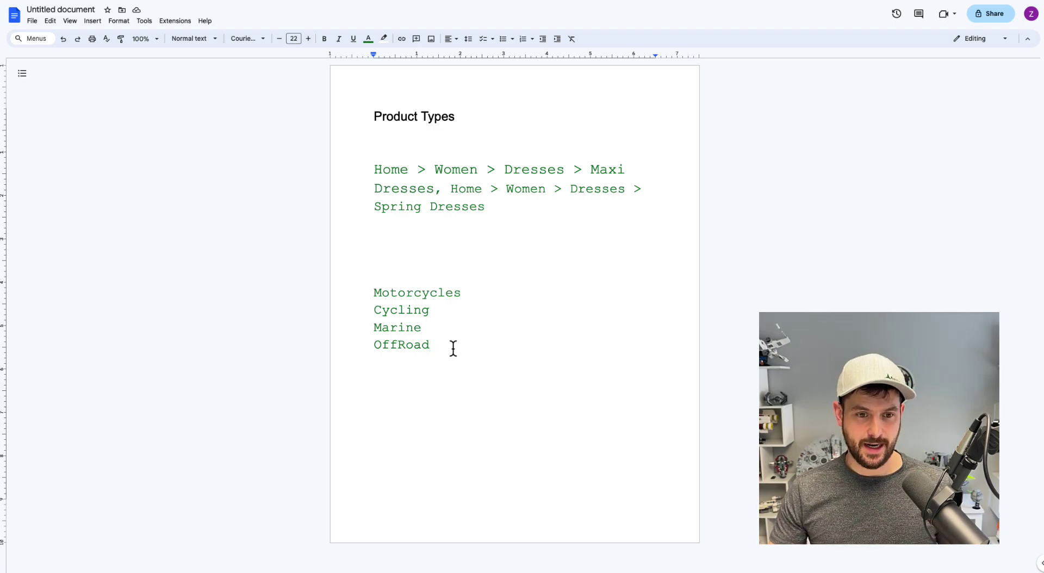
- Copy the Motorcycles, Cycling, Marine and OffRoad lines and paste them on a new line below OffRoad
left_click_drag(453, 348, 374, 290)
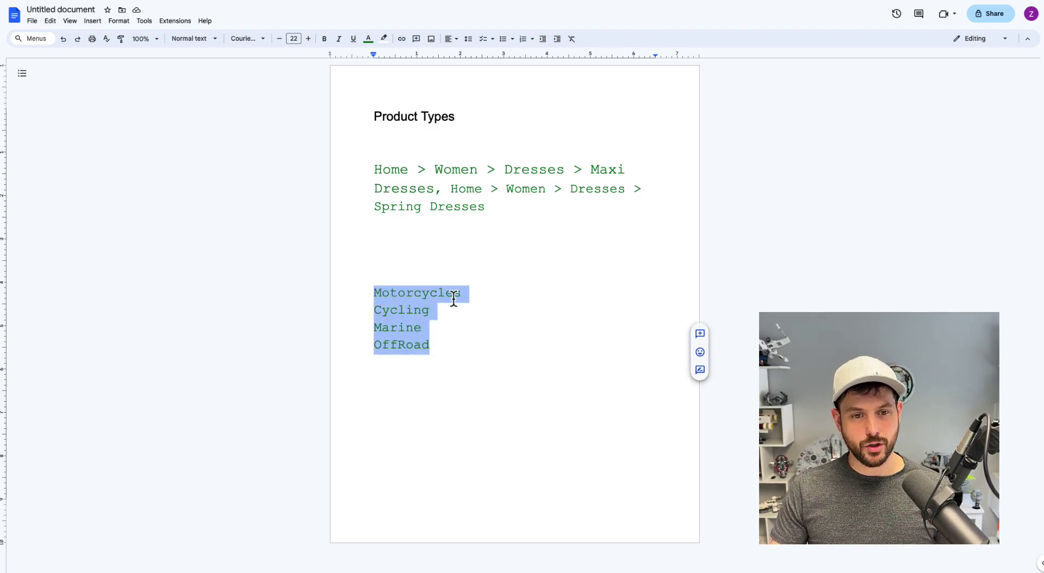
left_click(454, 298)
mouse_move(455, 294)
left_mouse_down()
mouse_move(459, 350)
mouse_move(373, 291)
mouse_move(466, 356)
left_mouse_up()
key("ctrl+c")
left_click(460, 348)
left_click(375, 291)
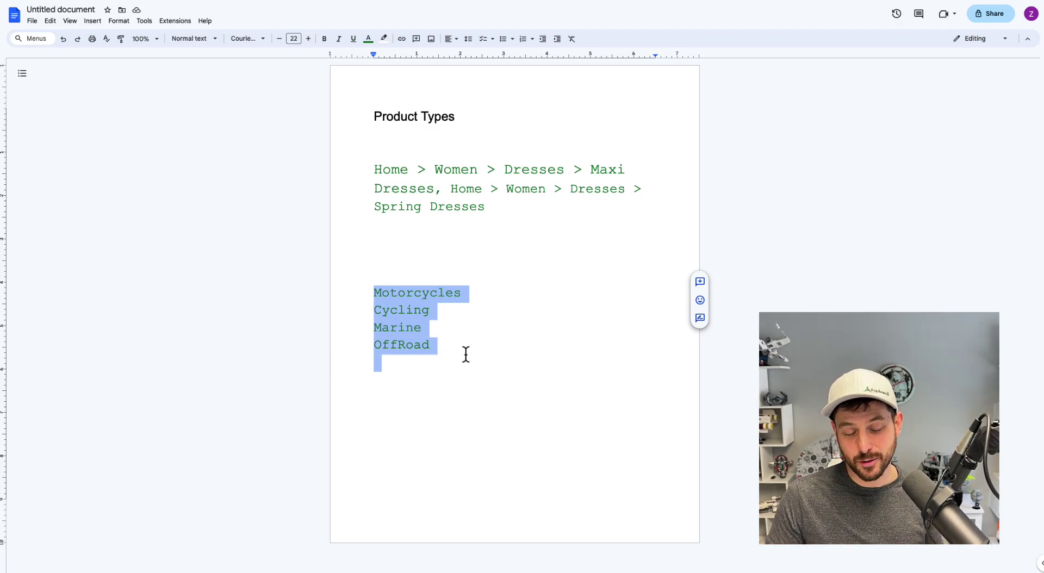
left_click(465, 356)
left_click_drag(452, 353, 370, 298)
left_click(452, 368)
key("Return")
key("ctrl+v")
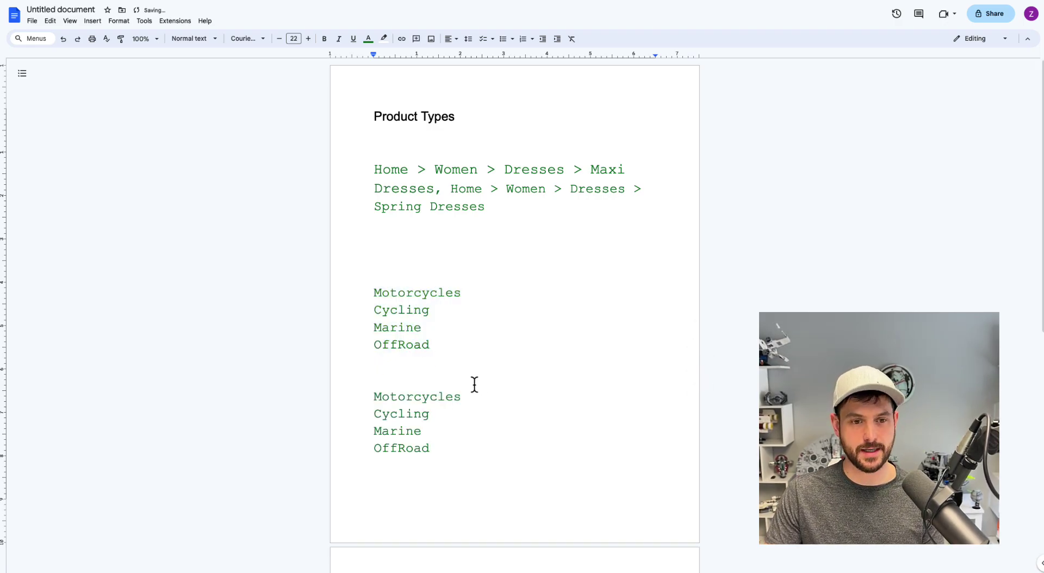
scroll(439, 401, "down", 1)
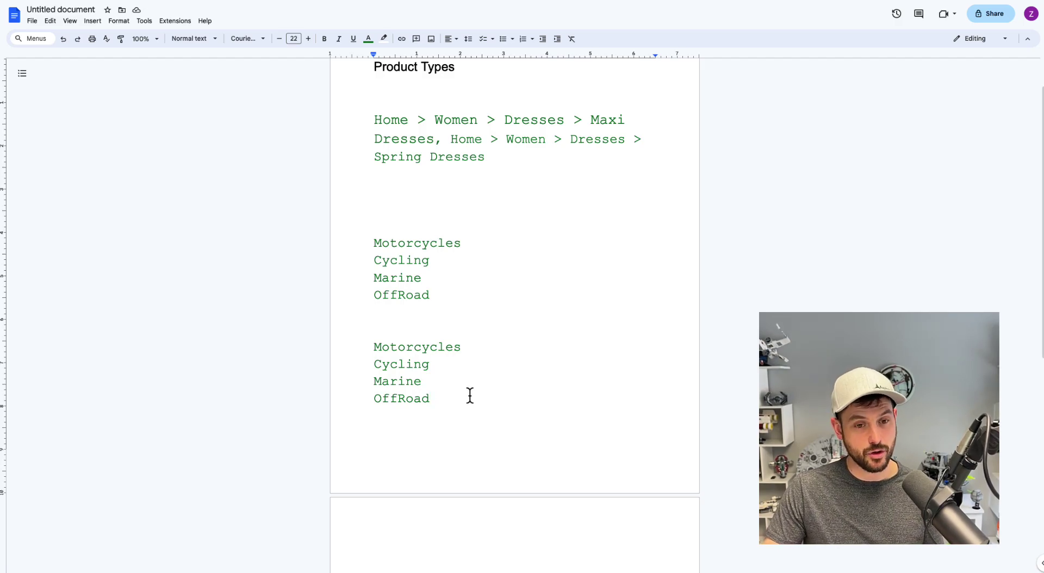
scroll(470, 395, "down", 1)
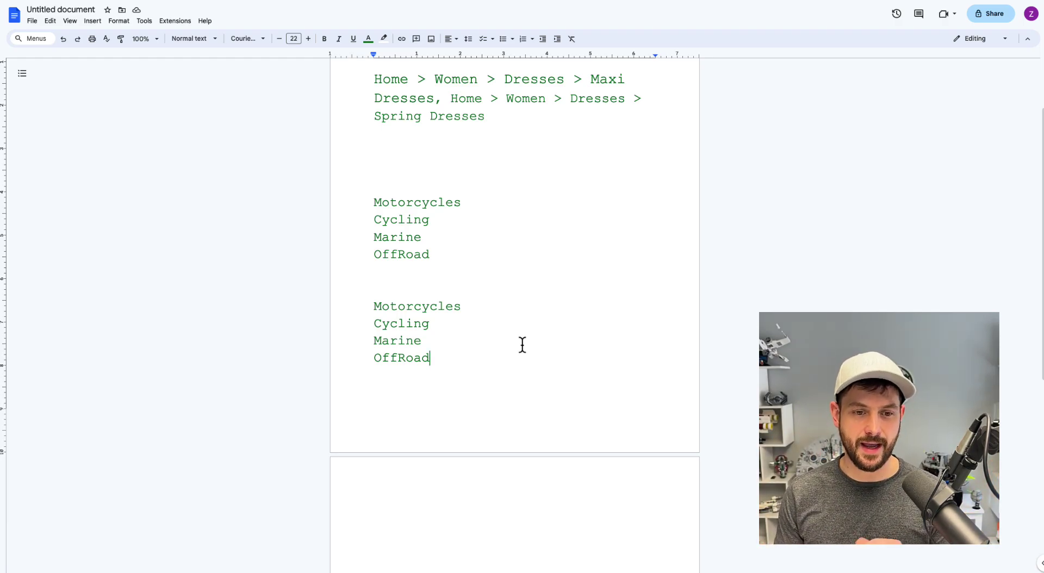
left_click(374, 306)
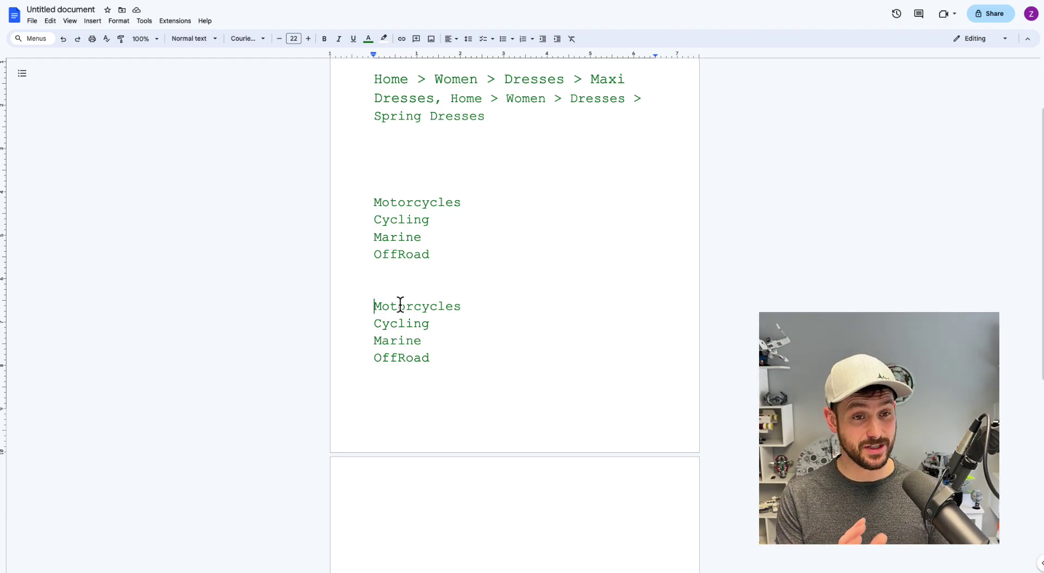
- Append 'Accessories' to Cycling, Motorcycles, Marine and OffRoad in the second list
left_click(460, 358, "shift")
left_click(421, 306)
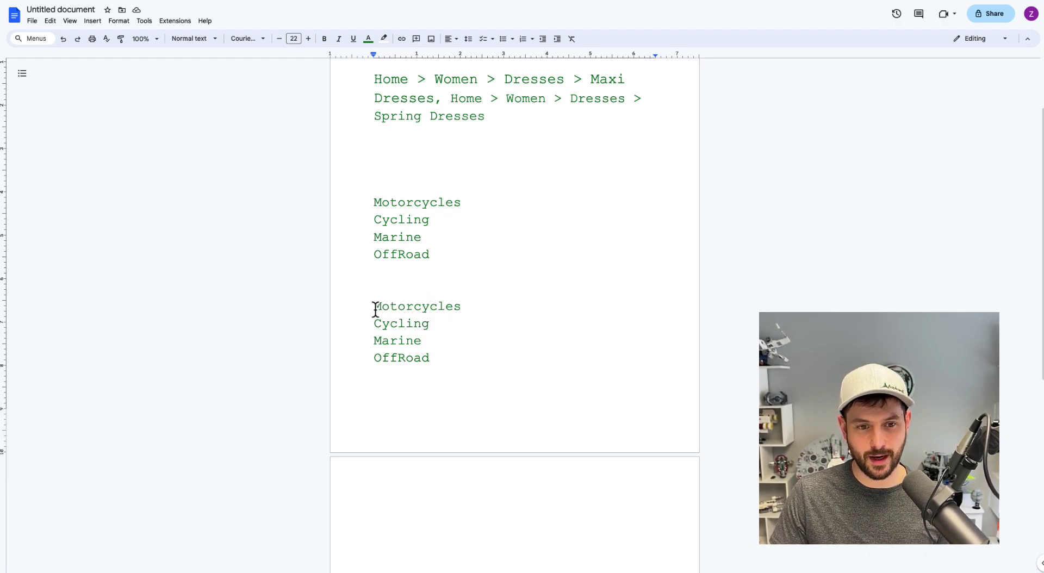
left_click(452, 324)
type("Acce")
key("Tab")
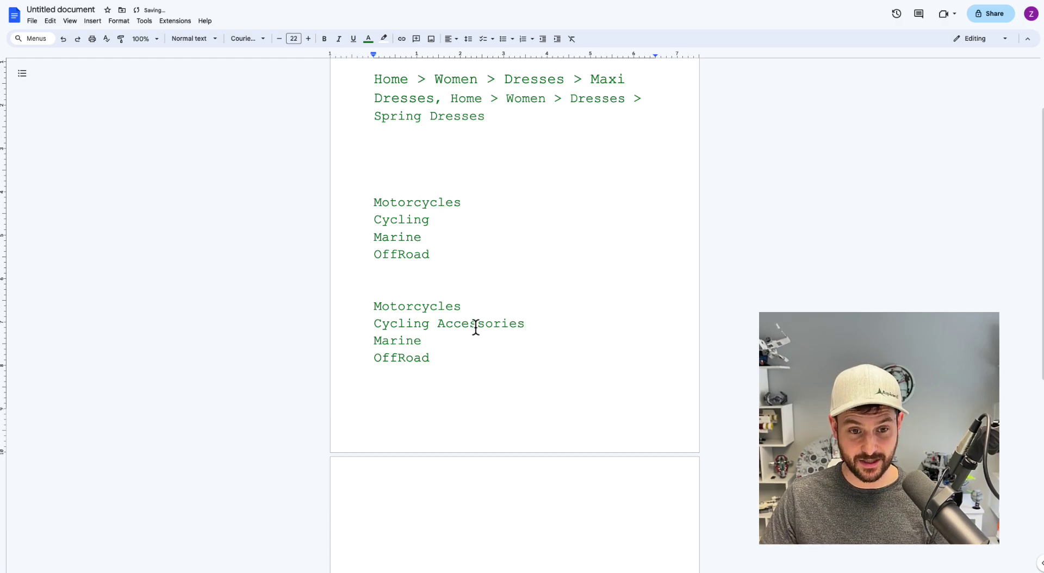
double_click(476, 325)
key("ctrl+c")
left_click(490, 306)
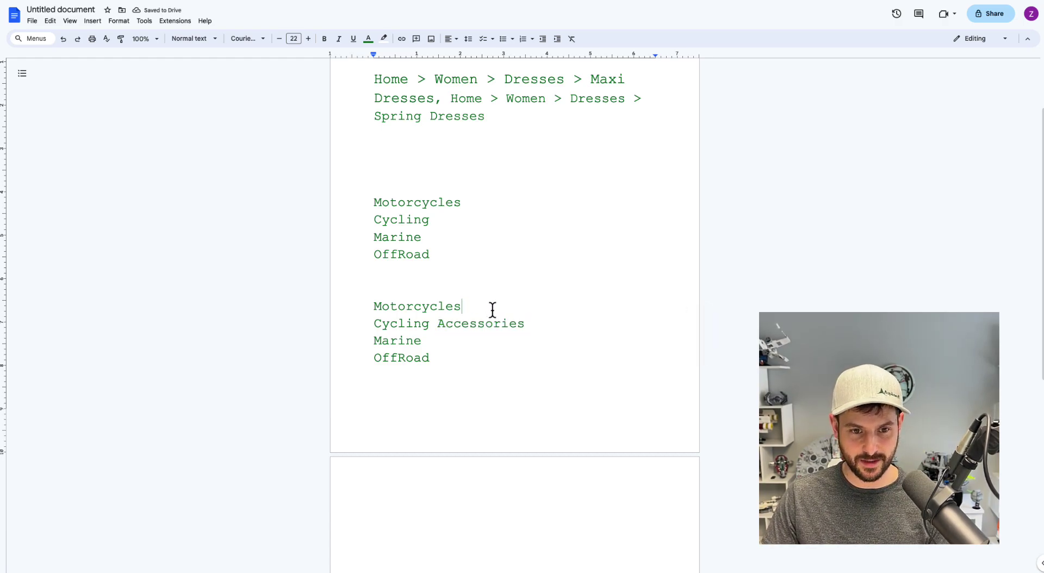
key("ctrl+v")
left_click(465, 341)
key("ctrl+v")
left_click(459, 354)
key("ctrl+v")
- Remove the trailing '>' from Motorcycles Accessories and make the line read 'Cycling > Cycling Accessories'
left_click(575, 310)
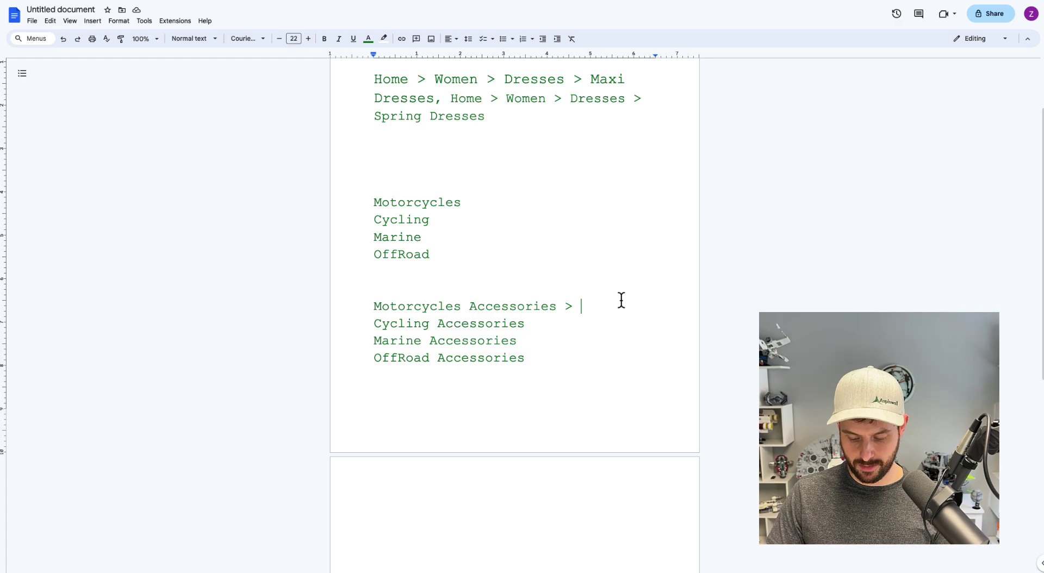
key("BackSpace")
key("BackSpace")
key("BackSpace")
left_click(374, 324)
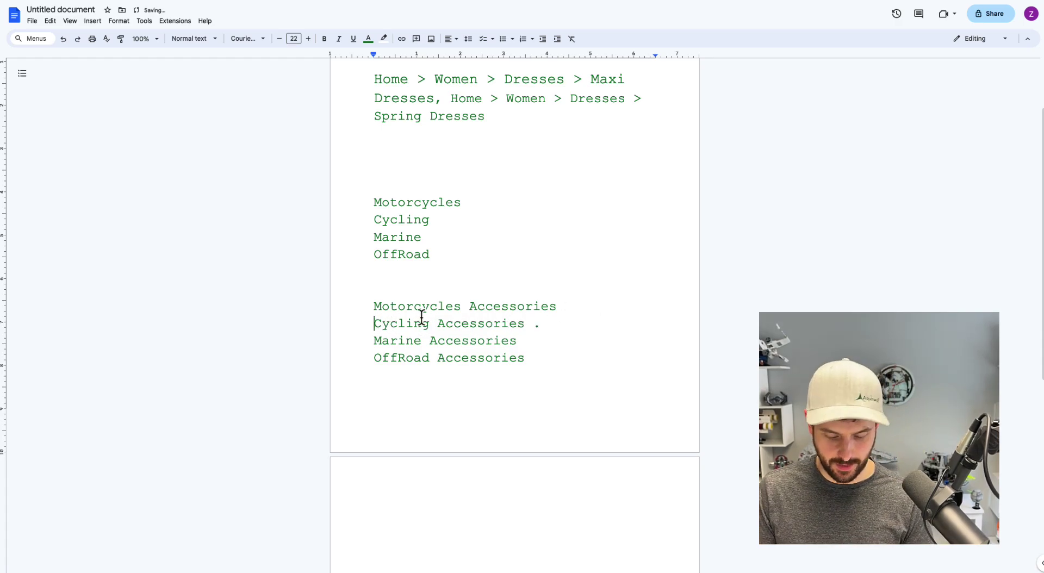
type("Cycl")
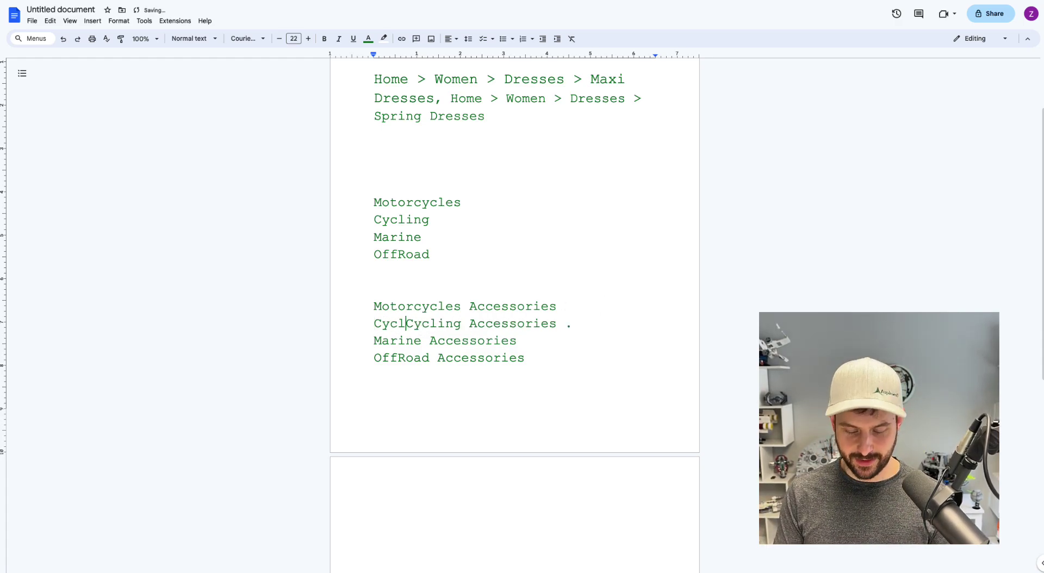
type("ing Cycling")
key("BackSpace")
type(">")
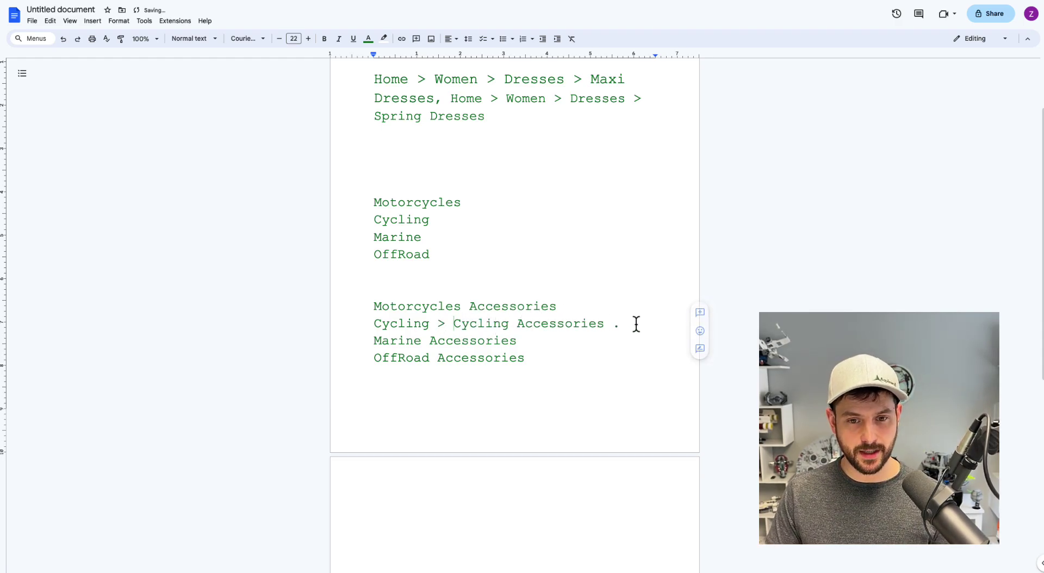
- Delete the stray period and add blank lines above and below the Cycling line
left_click(633, 323)
key("Delete")
key("BackSpace")
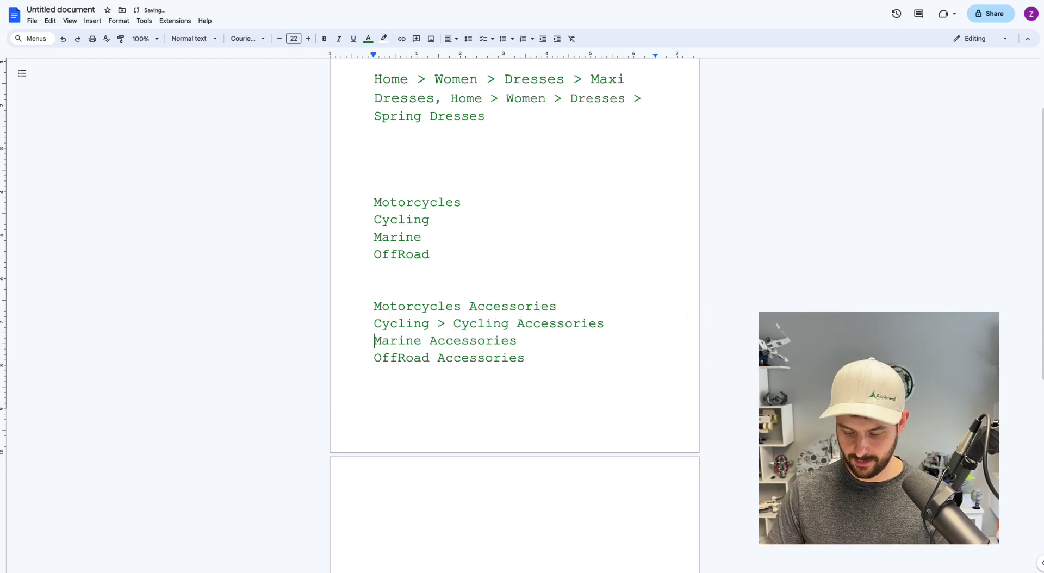
key("Return")
left_click(571, 307)
key("Return")
key("BackSpace")
left_click(612, 342)
- Add 'Phone Mounts & Cases > Road Bike Phone Mounts' to the Cycling breadcrumb and start a line below
scroll(600, 335, "down", 3)
key("BackSpace")
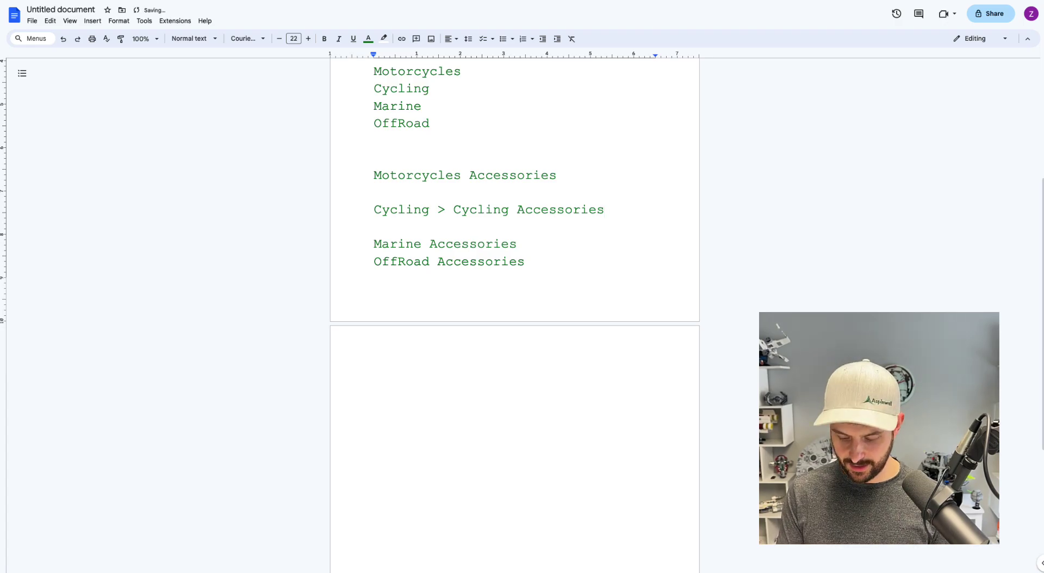
type("Phone Mountai")
key("BackSpace")
key("BackSpace")
type("s & ")
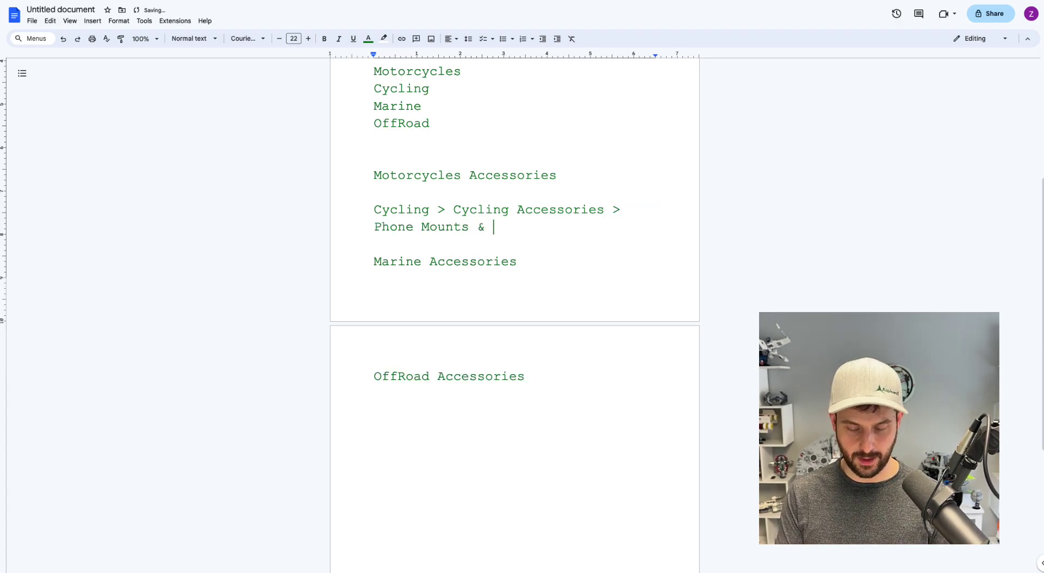
type("Cases >")
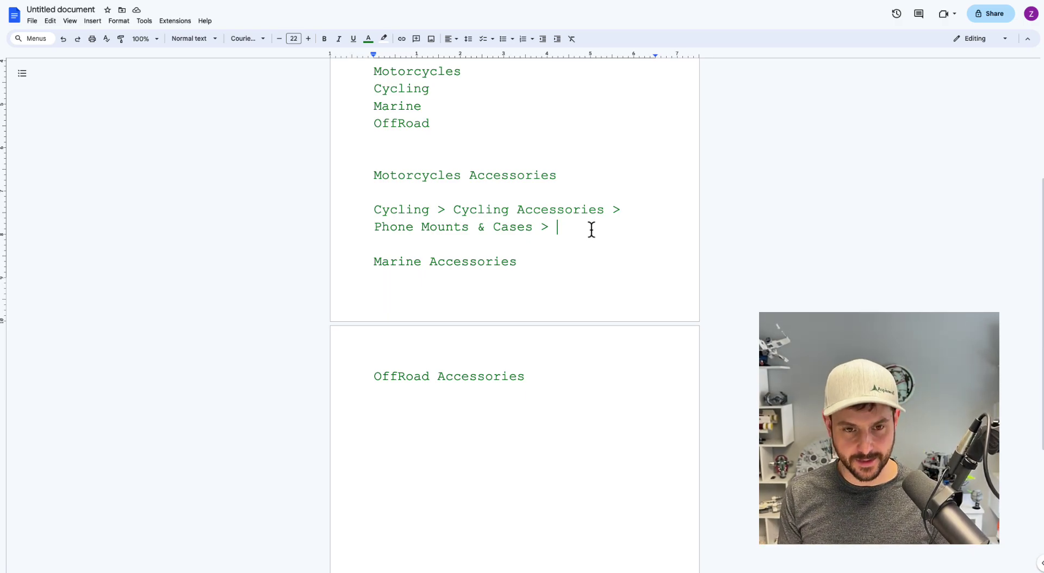
type("Road Bike Phone Mounts")
triple_click(534, 217)
key("ctrl+c")
left_click(490, 242)
key("Return")
key("Return")
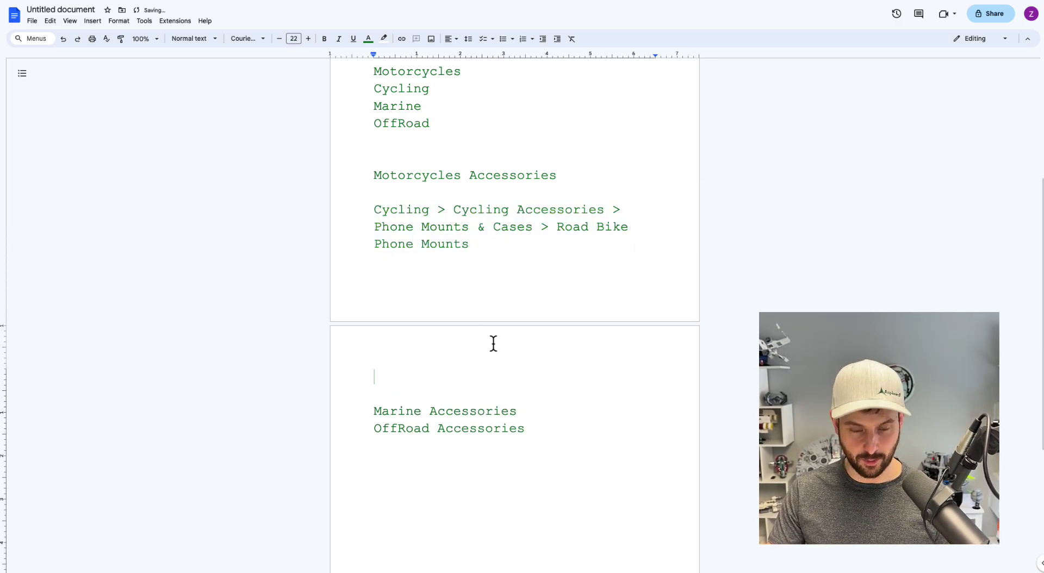
- Paste a copy of the Cycling breadcrumb and change it to Mountain Bike Phone Mounts
key("ctrl+v")
double_click(561, 394)
type("Mountain")
left_click(535, 412)
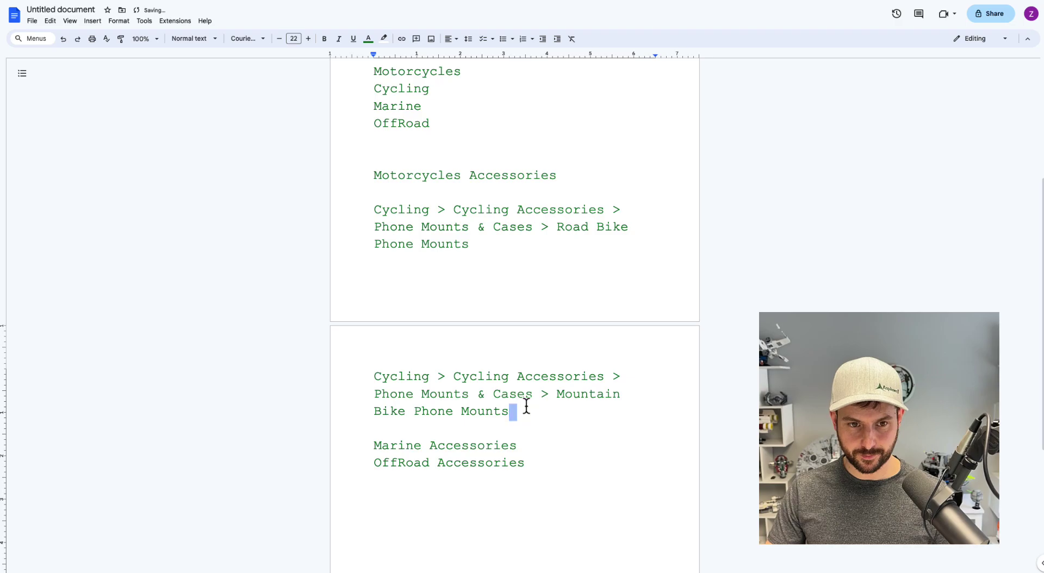
- Paste both breadcrumbs as Road and Mountain Bike Phone Cases, then delete the Road Bike Phone Mounts entry
left_click(377, 220, "shift")
left_click(531, 418)
key("Return")
type("Cycling > Cycling Accessories > Phone Mounts & Cases > Road Bike Phone Mounts  Cycling > Cycling Accessories > Phone Mounts & Cases > Mountain Bike Phone Mounts")
scroll(506, 435, "down", 1)
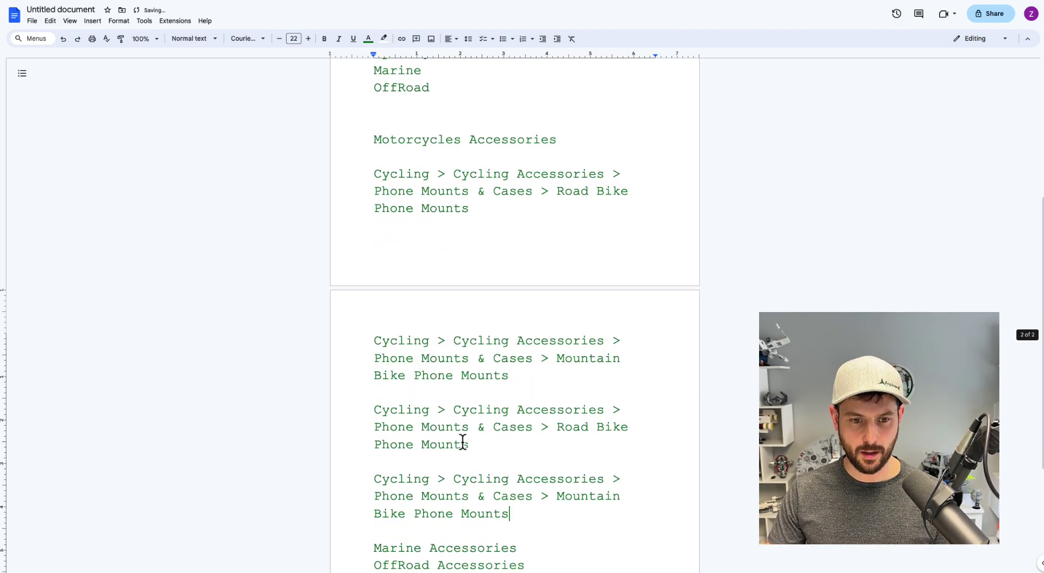
double_click(436, 446)
type("Cases")
double_click(480, 513)
type("Cases")
key("Return")
key("Return")
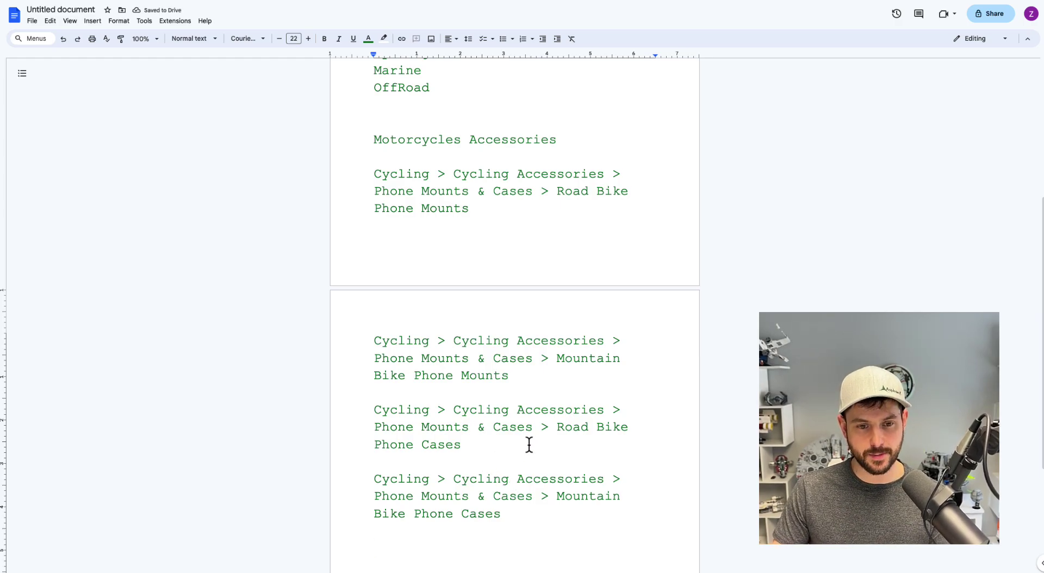
scroll(532, 437, "down", 1)
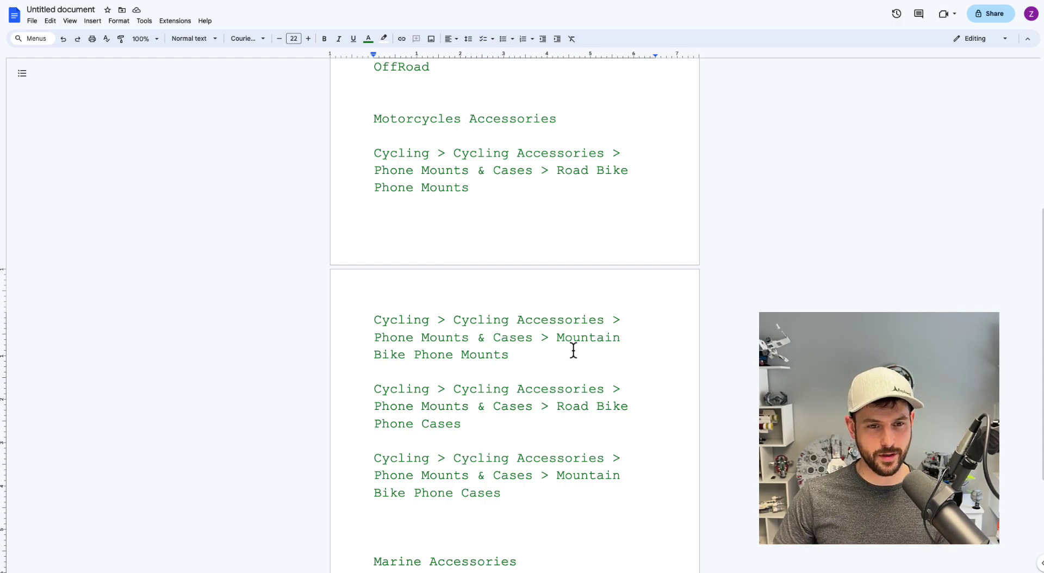
triple_click(457, 170)
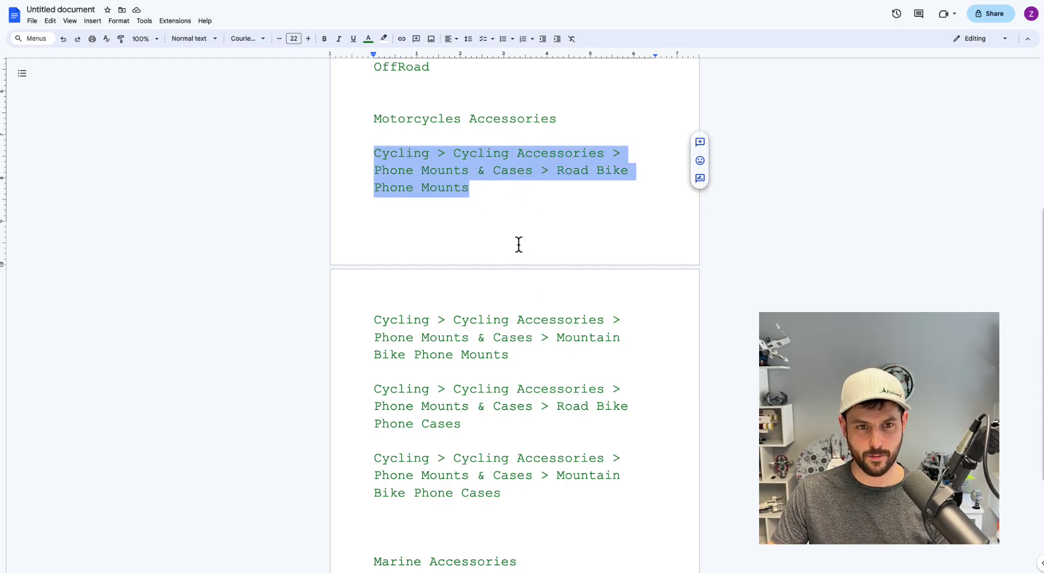
key("BackSpace")
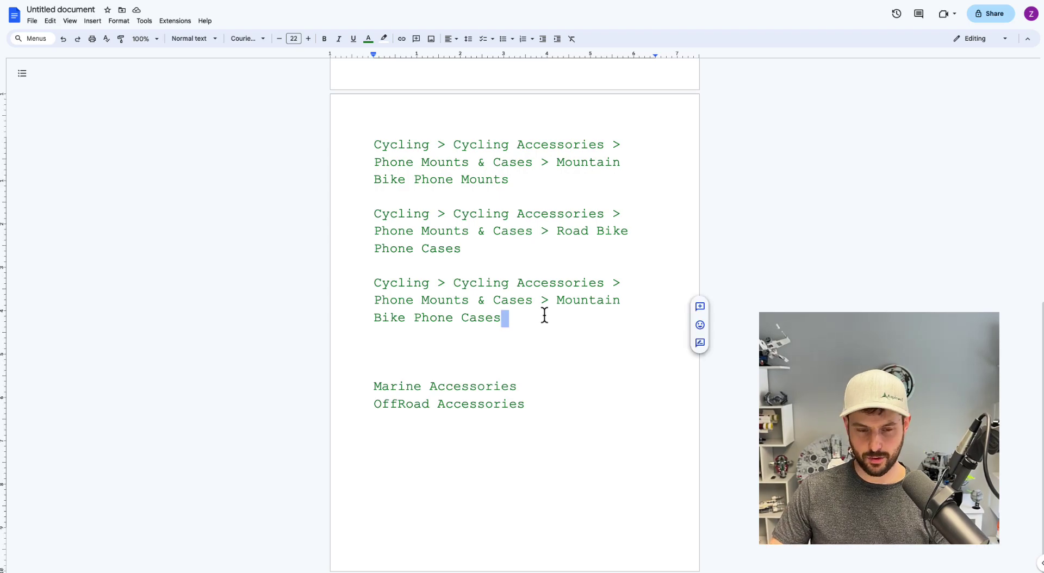
- Type the breadcrumb 'Phones & Accessories > Phone Mounts > Road Bike Phone Mounts'
key("Return")
key("Return")
key("Return")
triple_click(449, 377)
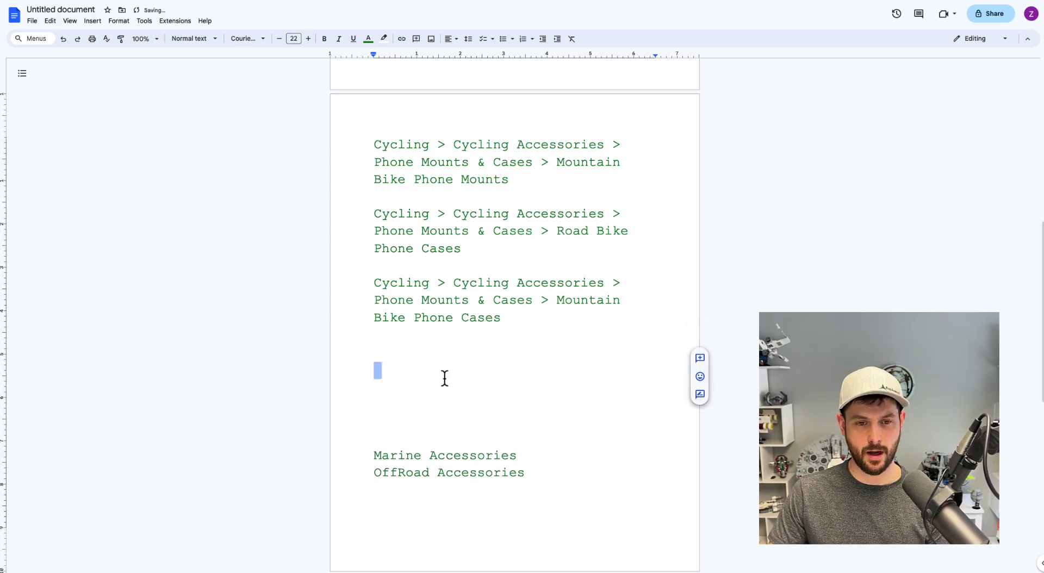
type("Phones & Accessor")
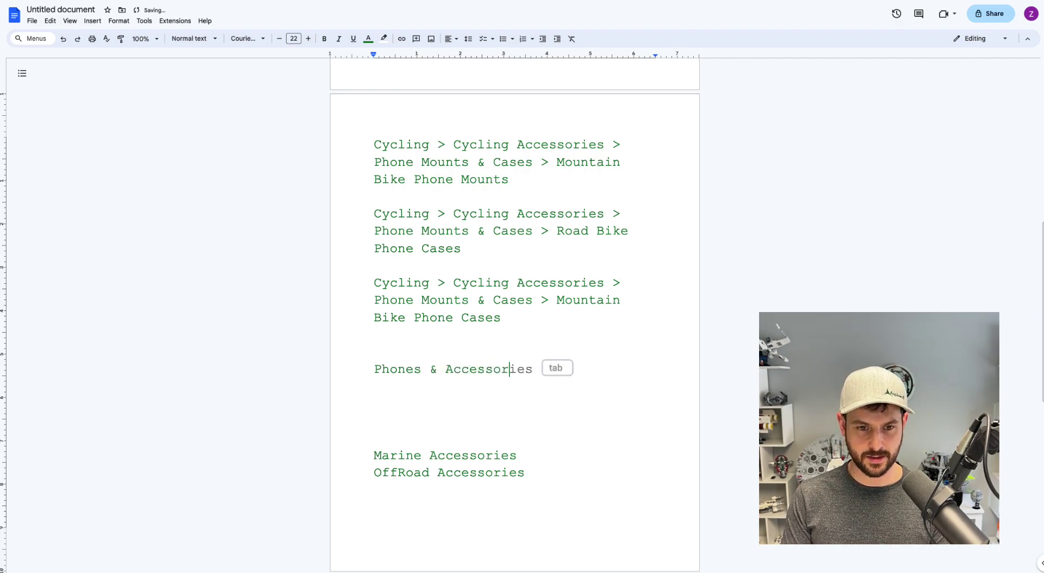
key("Tab")
type("Phone")
key("BackSpace")
key("BackSpace")
key("BackSpace")
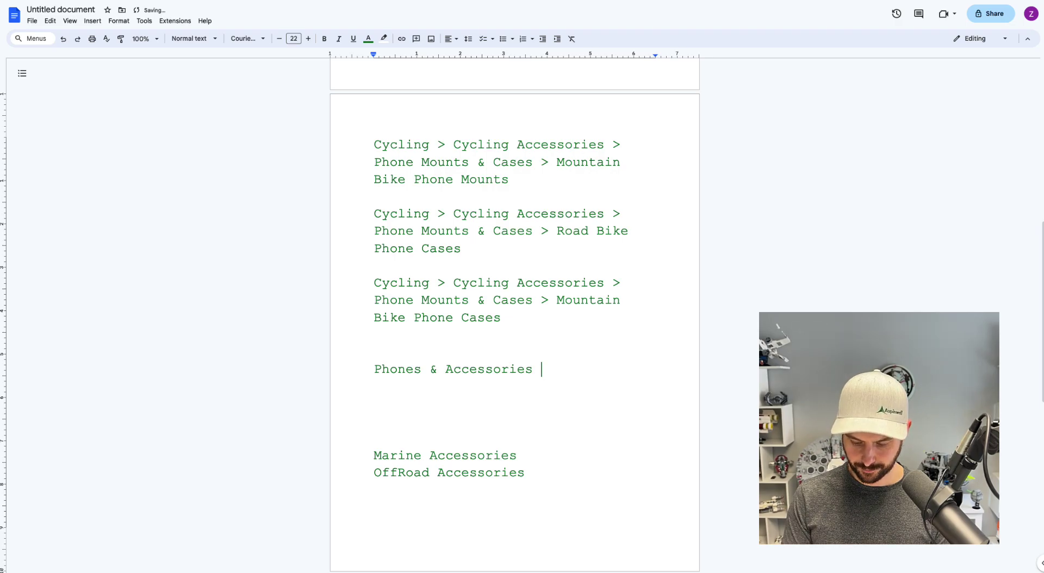
type("one Mounts ")
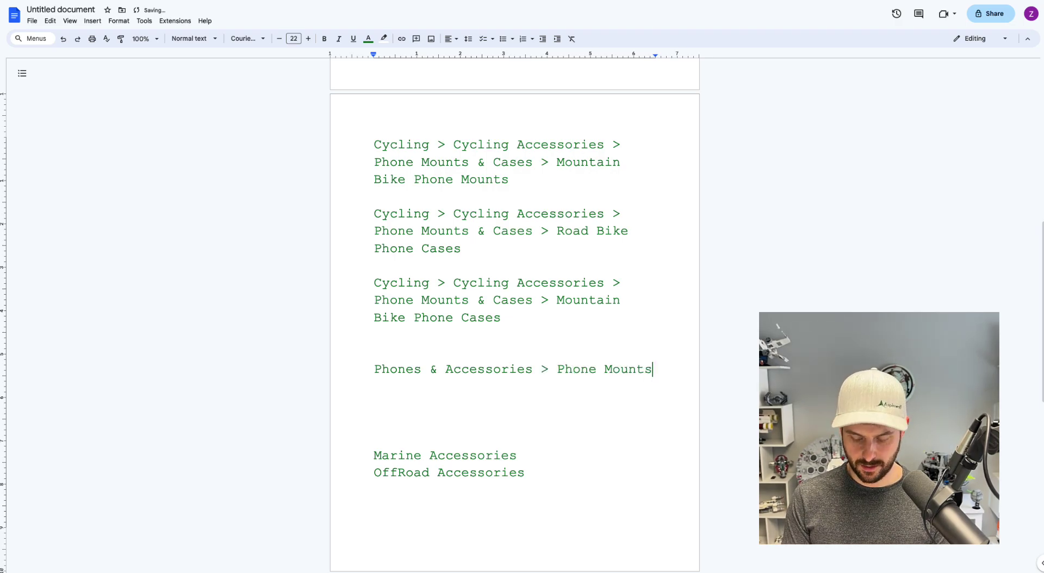
type("> ")
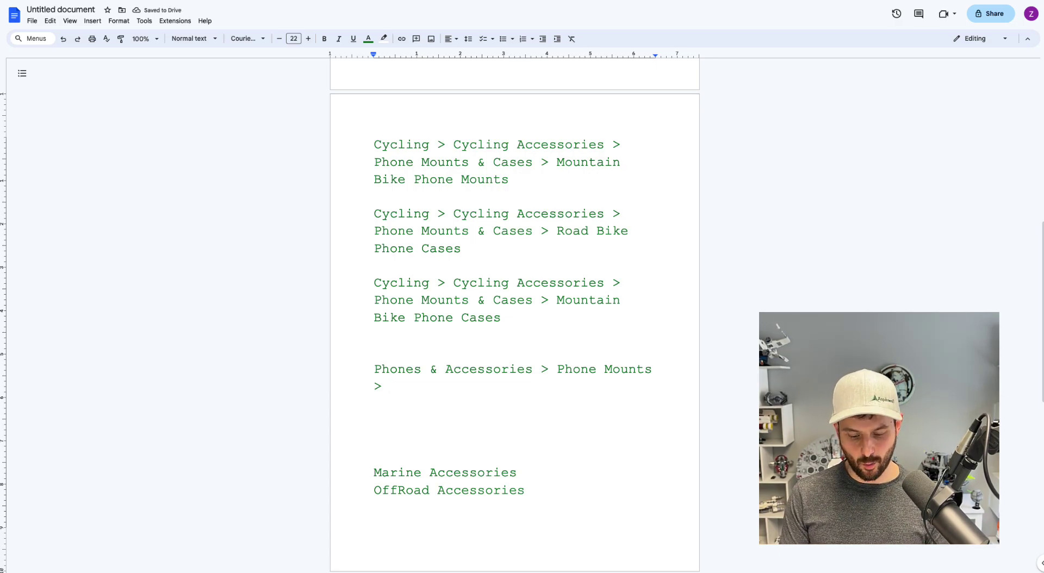
type("Cycling ")
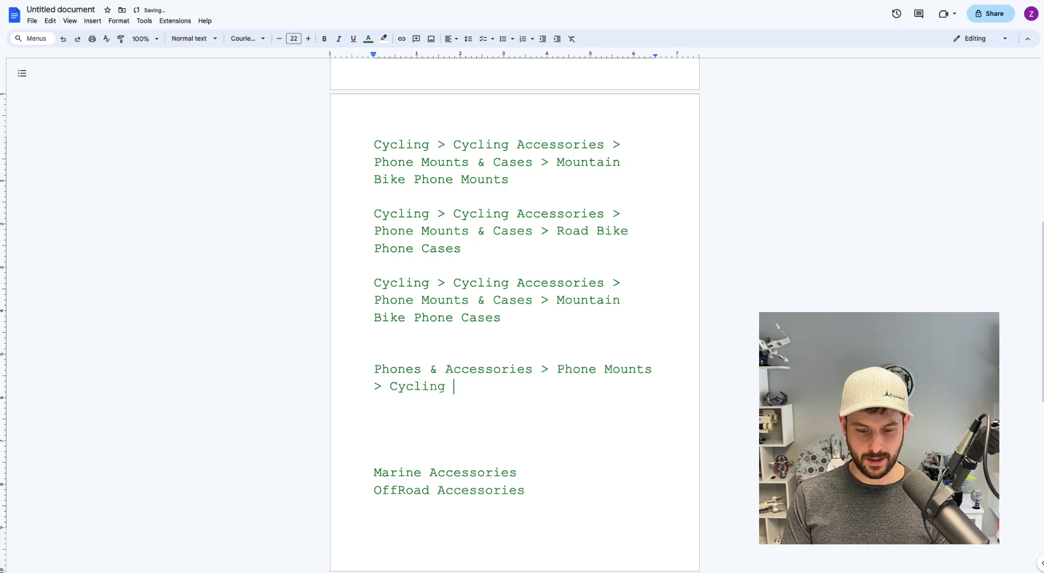
type("Phone ")
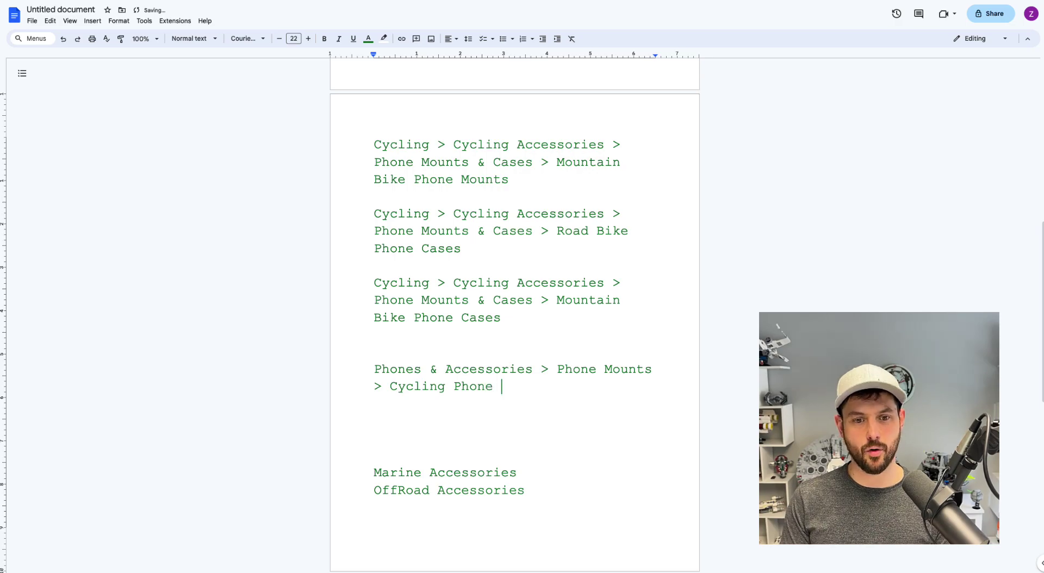
type("Mounts")
double_click(417, 387)
type("Road Bike")
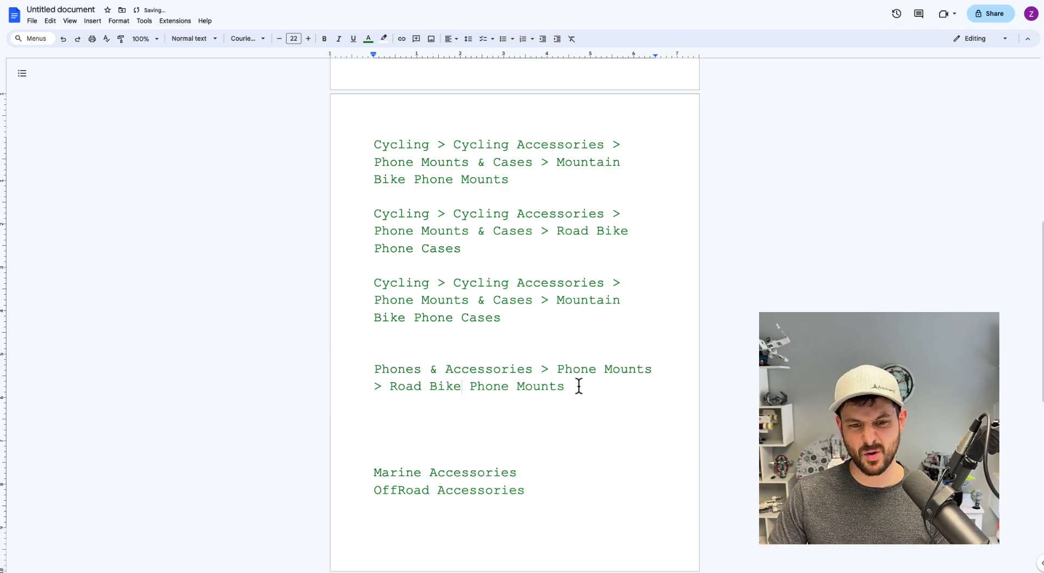
- Paste a copy below and change it to 'Phone Cases > Road Bike Phone Cases'
left_click_drag(578, 384, 358, 368)
key("ctrl+c")
left_click(571, 386)
key("Return")
key("Return")
key("ctrl+v")
double_click(543, 438)
type("Cas")
double_click(620, 421)
type("Cases")
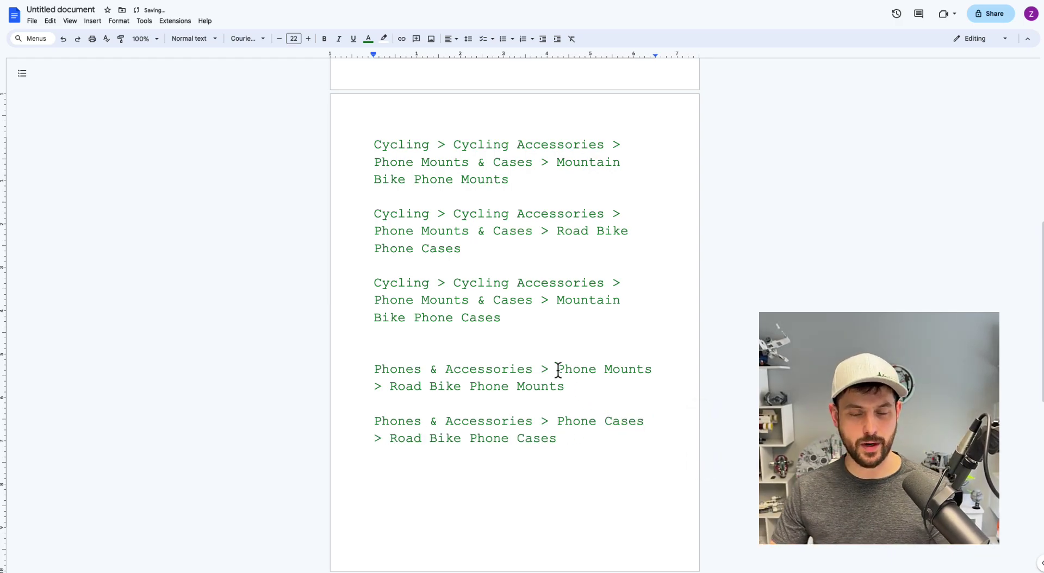
scroll(604, 386, "down", 1)
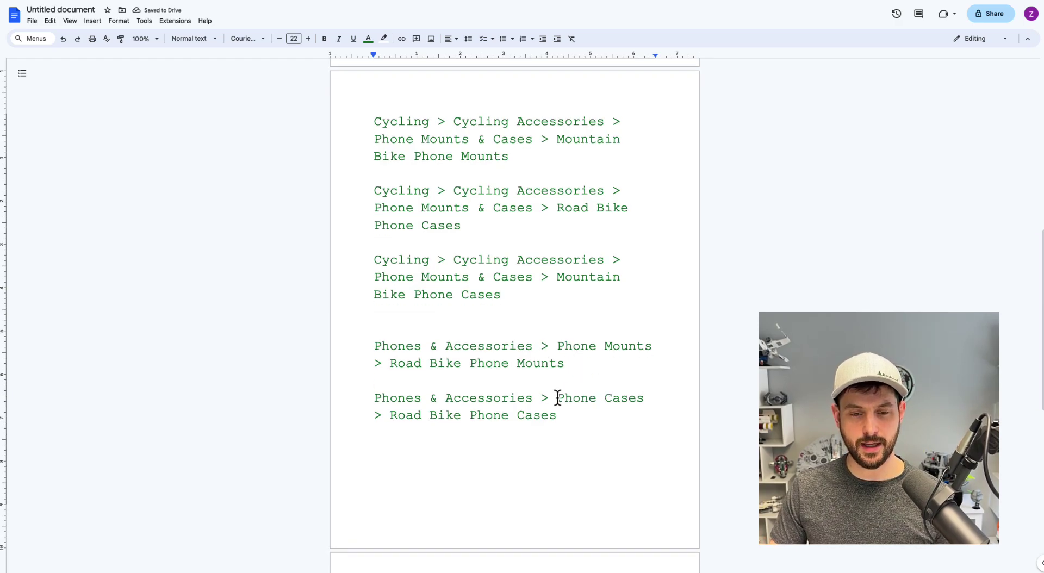
scroll(563, 371, "down", 3)
scroll(457, 219, "down", 1)
scroll(457, 220, "down", 2)
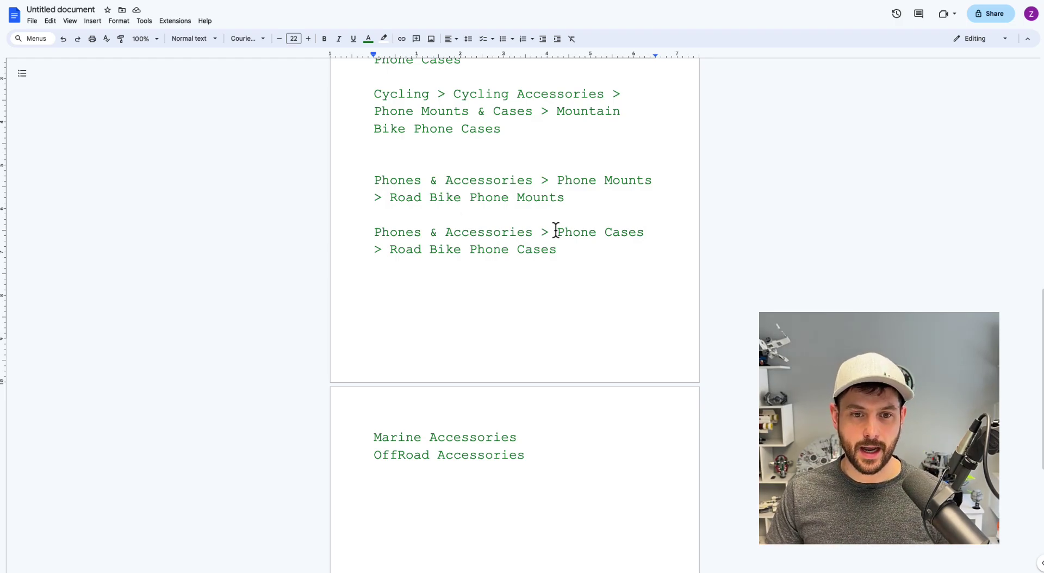
left_click_drag(555, 232, 635, 232)
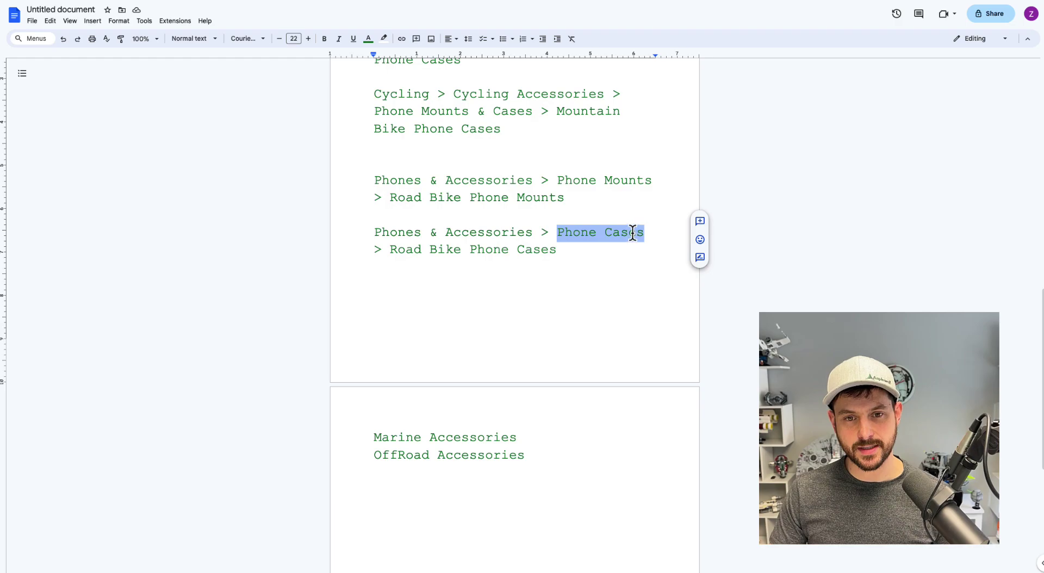
left_click_drag(580, 180, 572, 180)
left_click_drag(555, 233, 644, 233)
left_click_drag(558, 181, 648, 183)
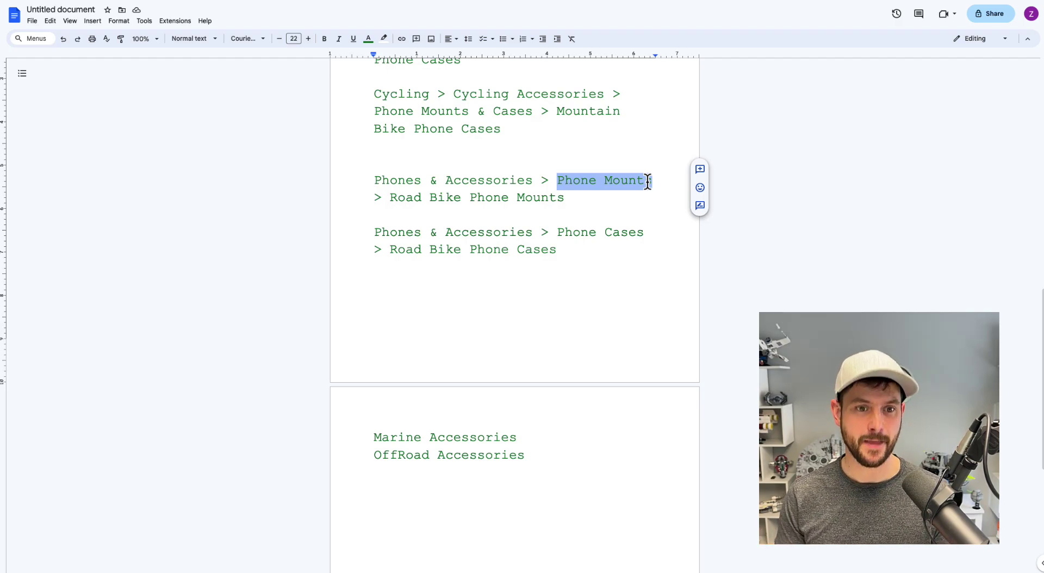
left_click(506, 181)
left_click_drag(536, 235, 374, 234)
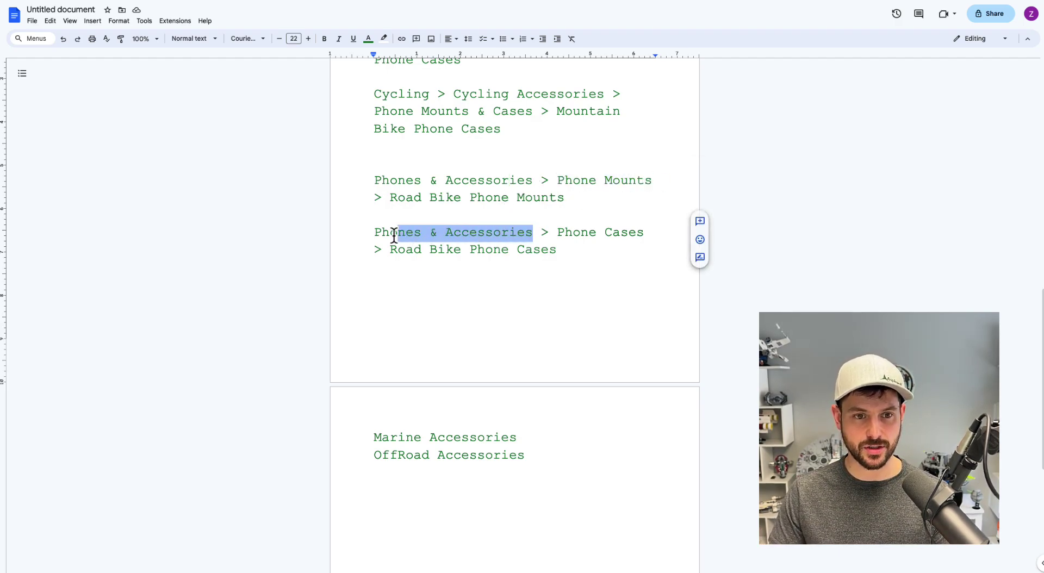
left_click(528, 179)
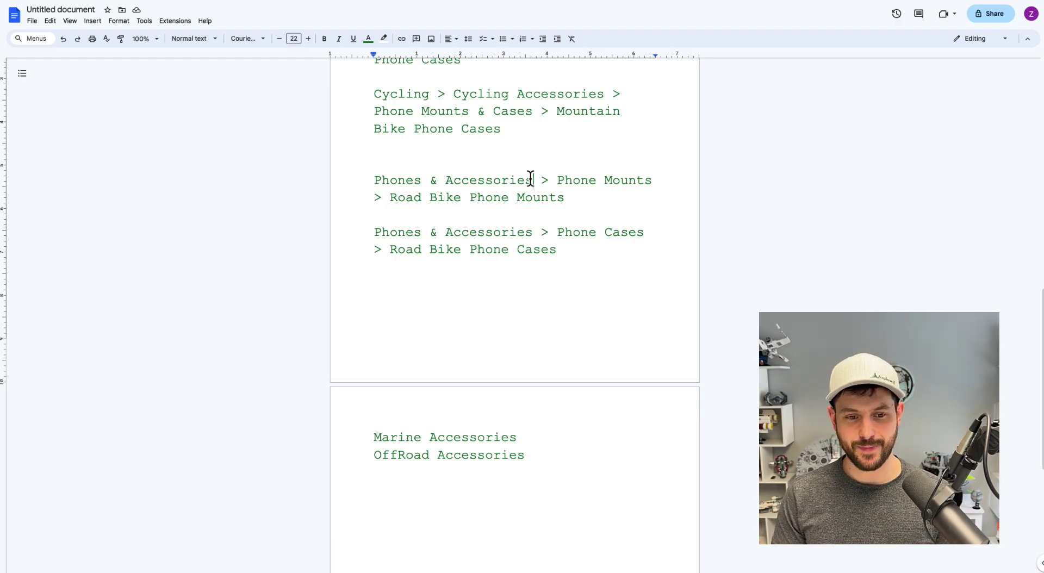
scroll(559, 216, "up", 3)
scroll(561, 216, "up", 10)
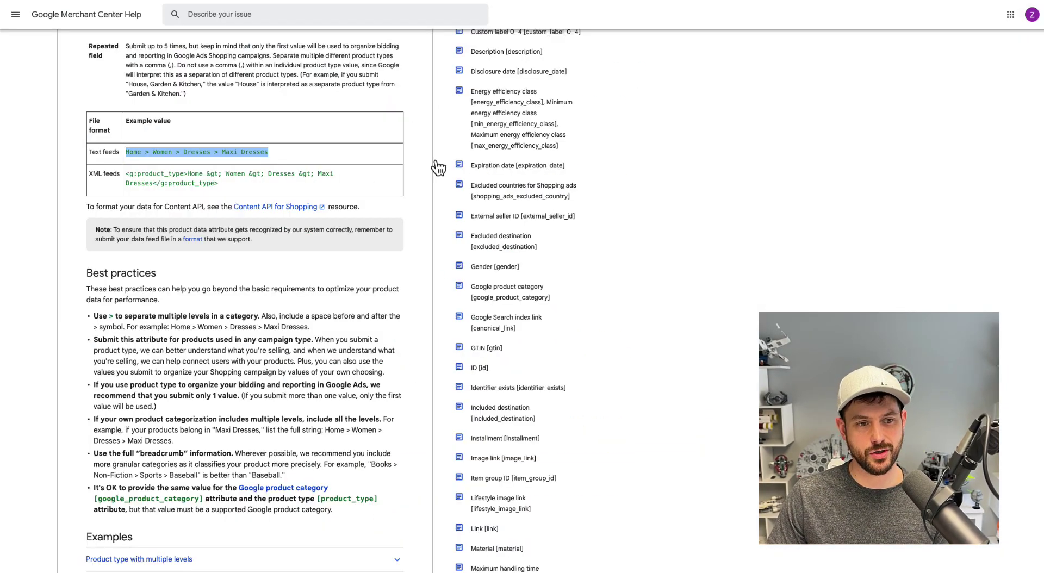
left_click(341, 268)
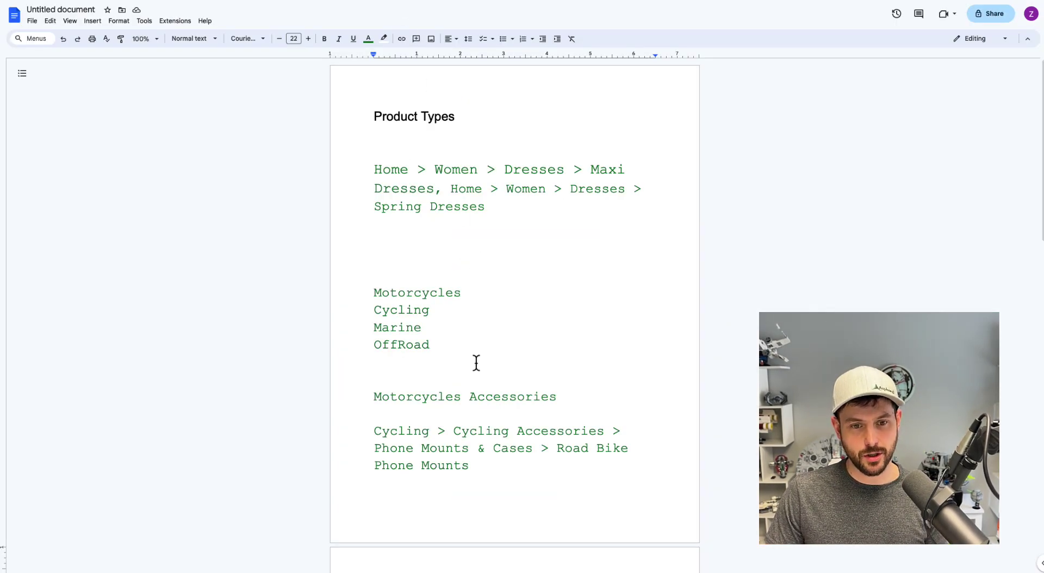
scroll(503, 351, "down", 2)
left_click(472, 354)
key("Return")
scroll(515, 326, "down", 1)
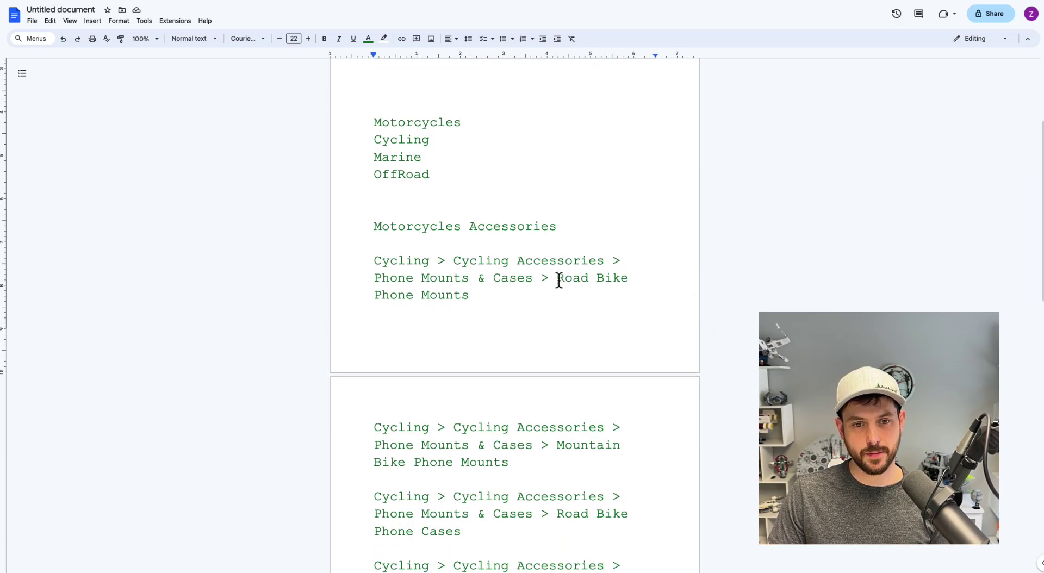
left_click(556, 277, "shift")
left_click(505, 291)
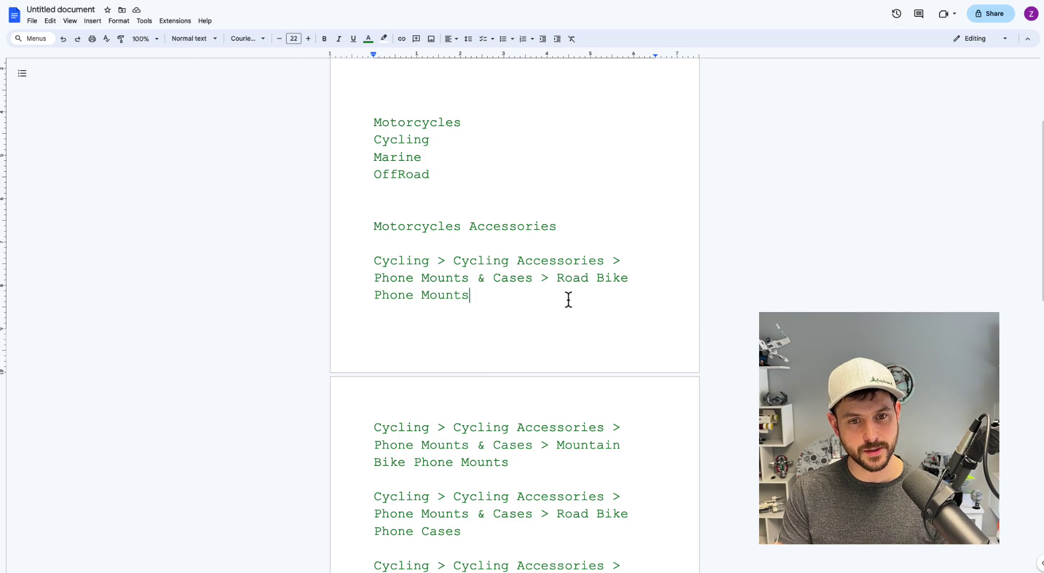
double_click(420, 261)
double_click(477, 261)
left_click(552, 260)
left_click_drag(604, 260, 462, 260)
left_click_drag(544, 287, 442, 277)
left_click(561, 294)
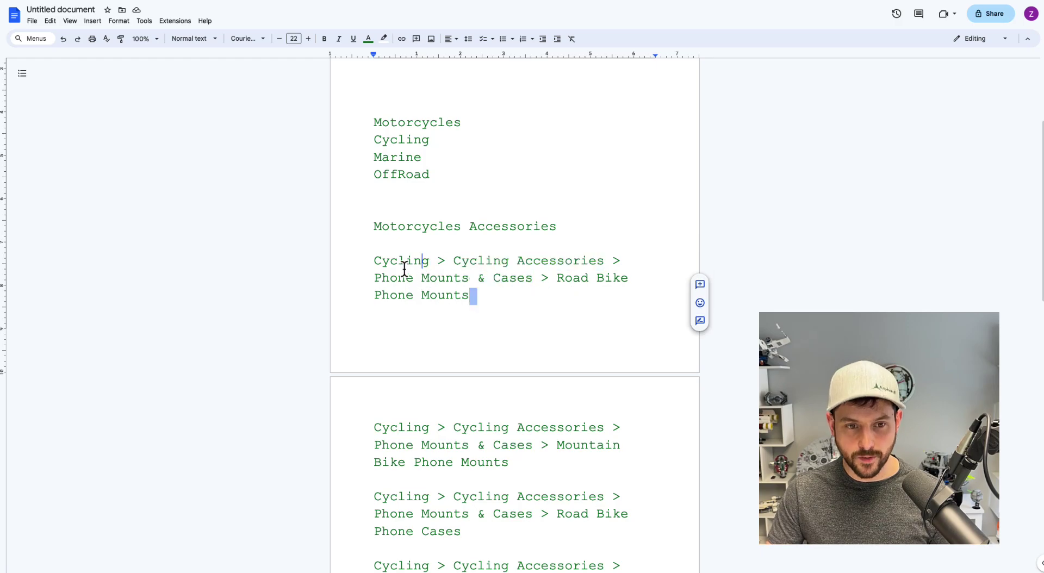
left_click(373, 261)
key("Return")
key("BackSpace")
triple_click(451, 278)
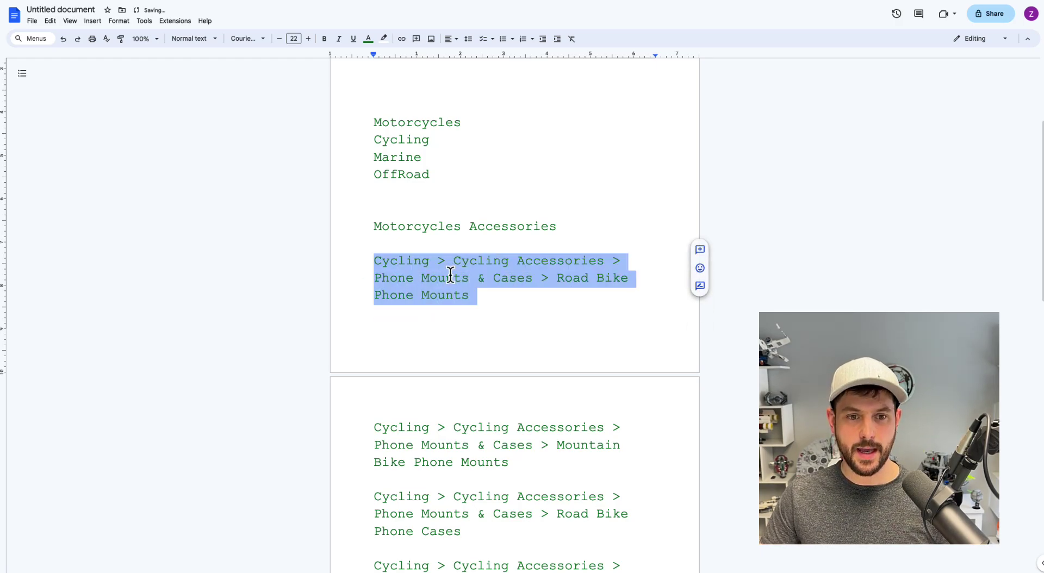
left_click(531, 278)
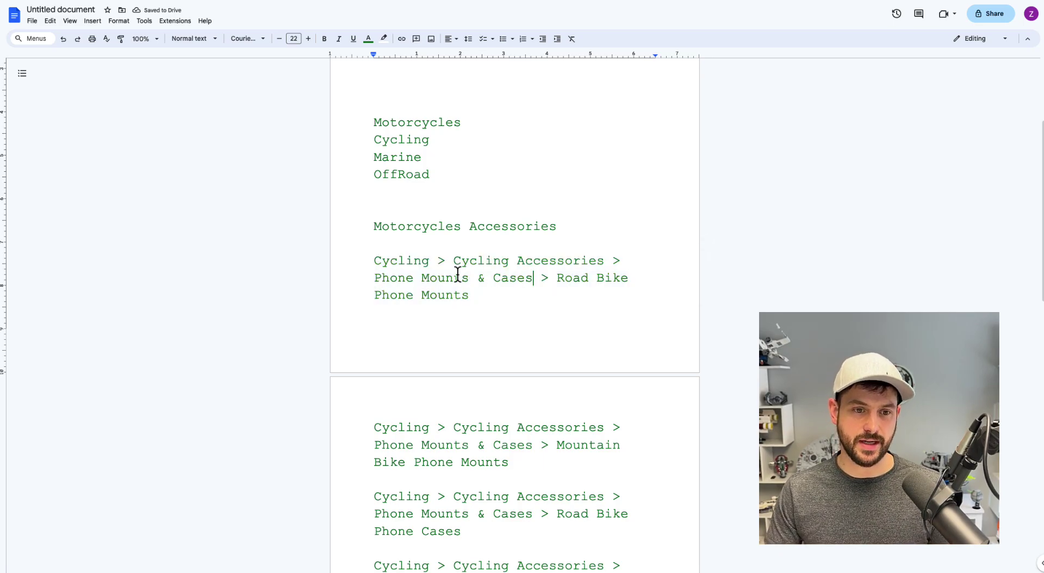
double_click(419, 263)
double_click(476, 261)
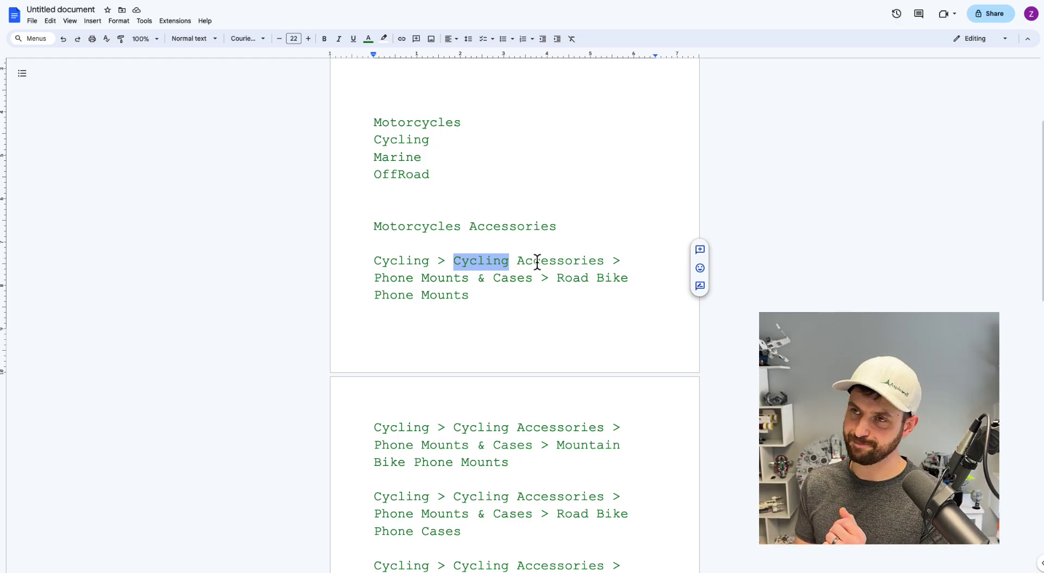
- Replace the second 'Cycling' with 'Bicycle' in the Road Bike Phone Mounts breadcrumb
left_click(477, 260)
double_click(480, 260)
type("Bic")
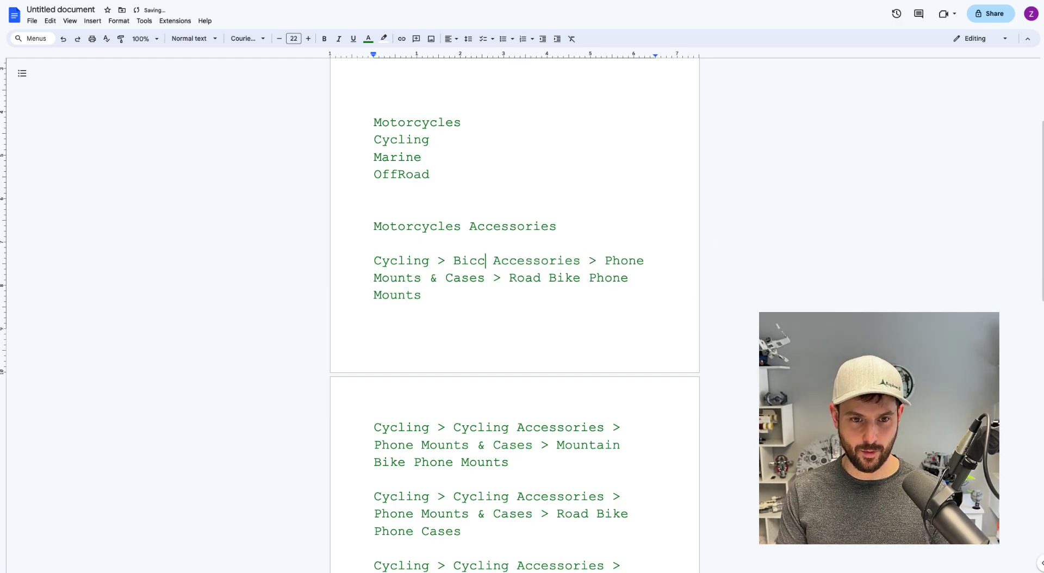
type("ycle")
left_click_drag(458, 278, 467, 295)
left_click(467, 295)
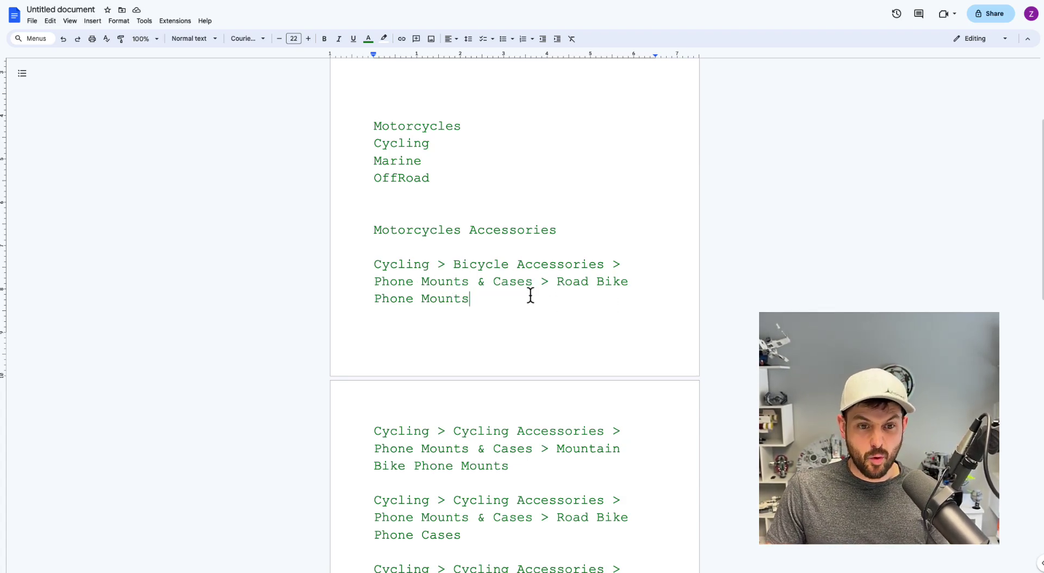
key("shift+Right")
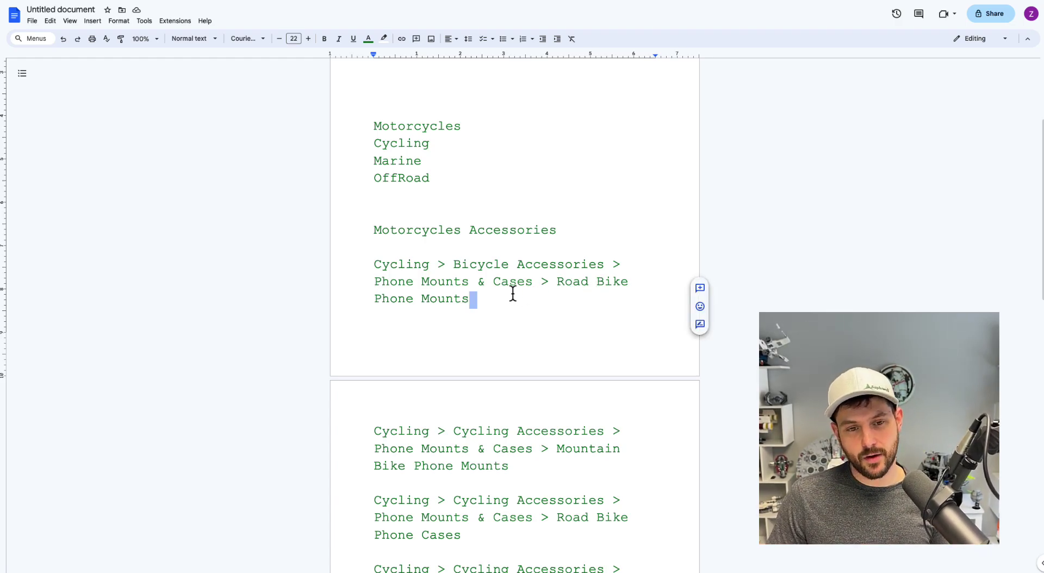
key("Left")
- Highlight the Cycling and Bicycle Accessories tiers to review the updated breadcrumb
double_click(389, 265)
left_click(480, 263)
double_click(611, 281)
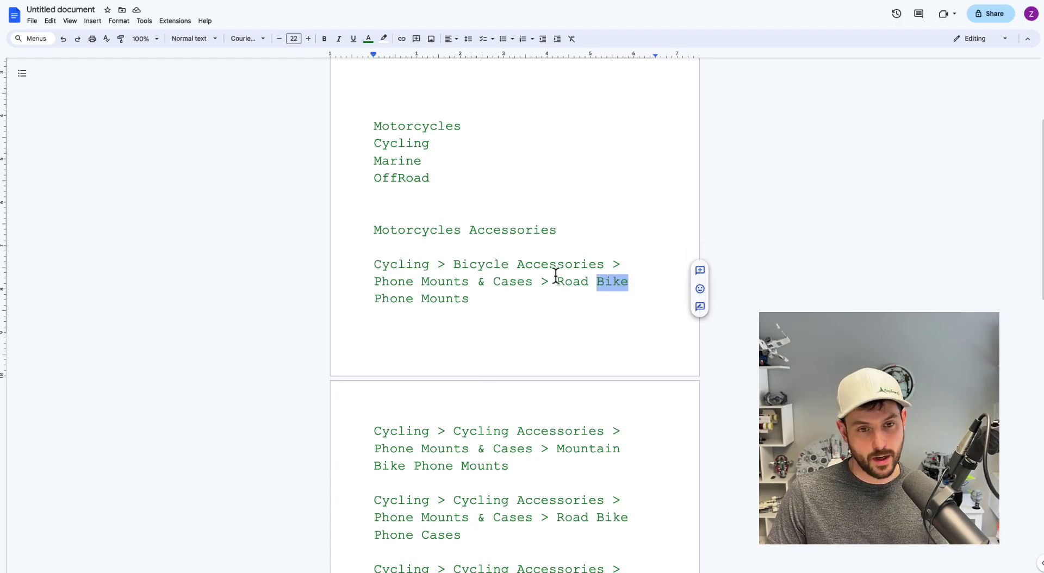
left_click(515, 285)
triple_click(402, 263)
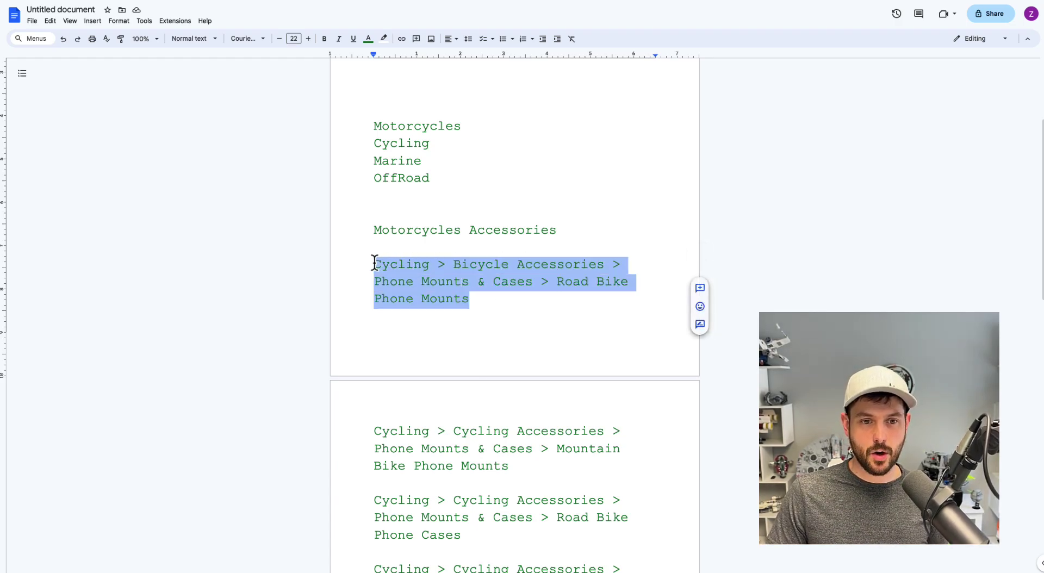
left_click(524, 285)
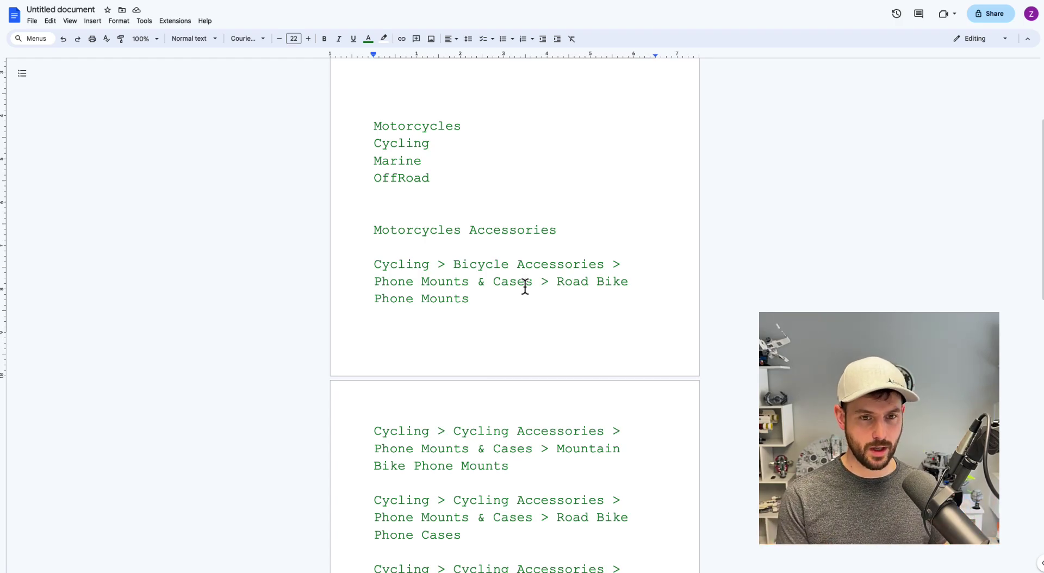
double_click(538, 266)
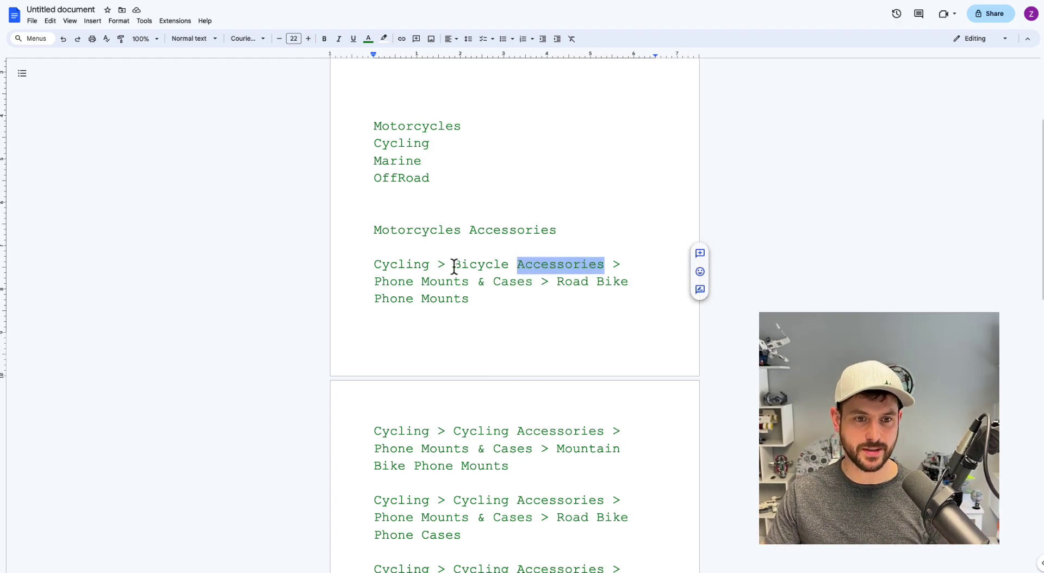
double_click(406, 266)
left_click(525, 266)
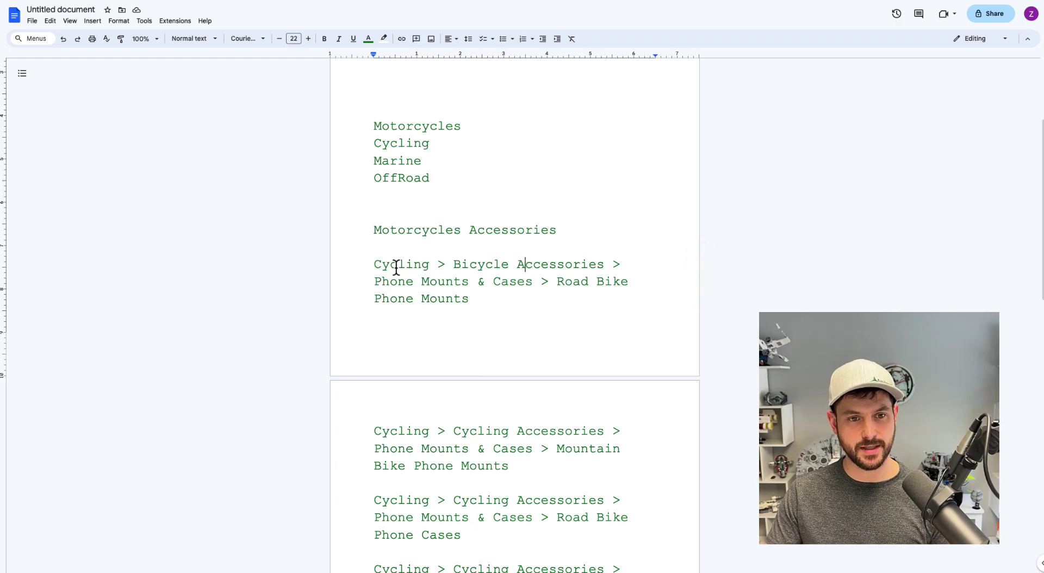
left_click_drag(452, 265, 572, 267)
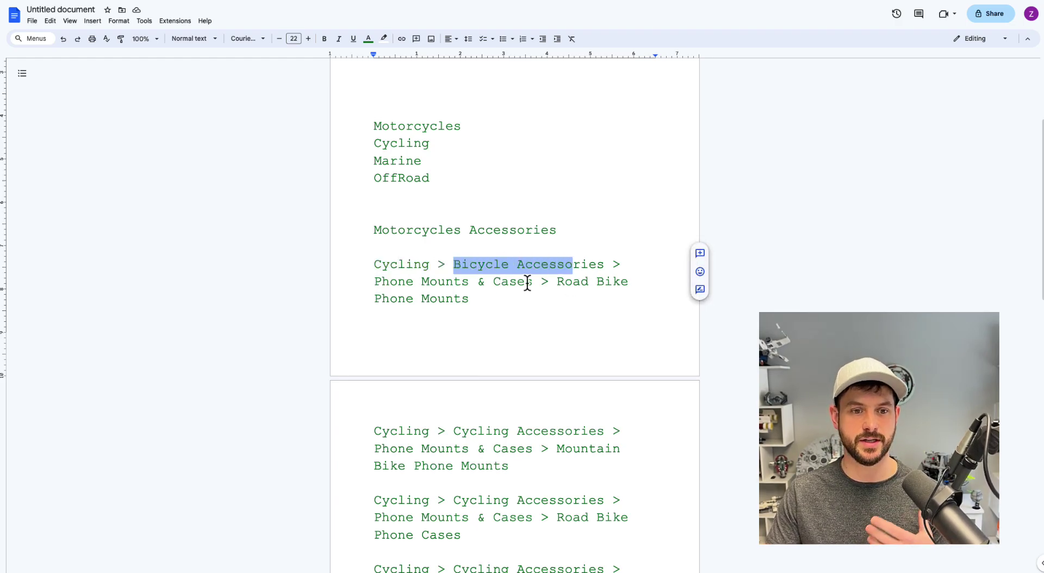
left_click(471, 298)
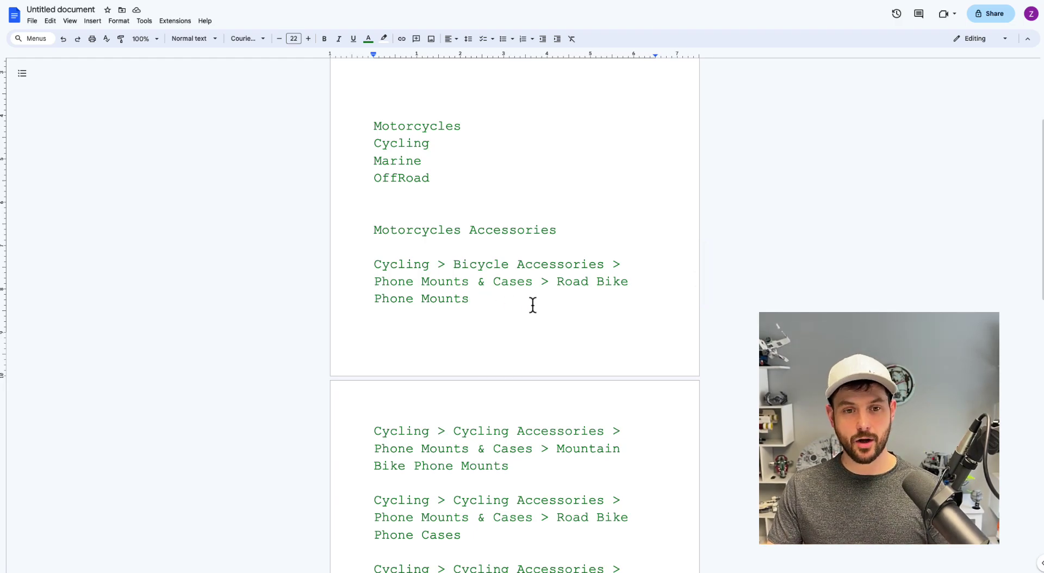